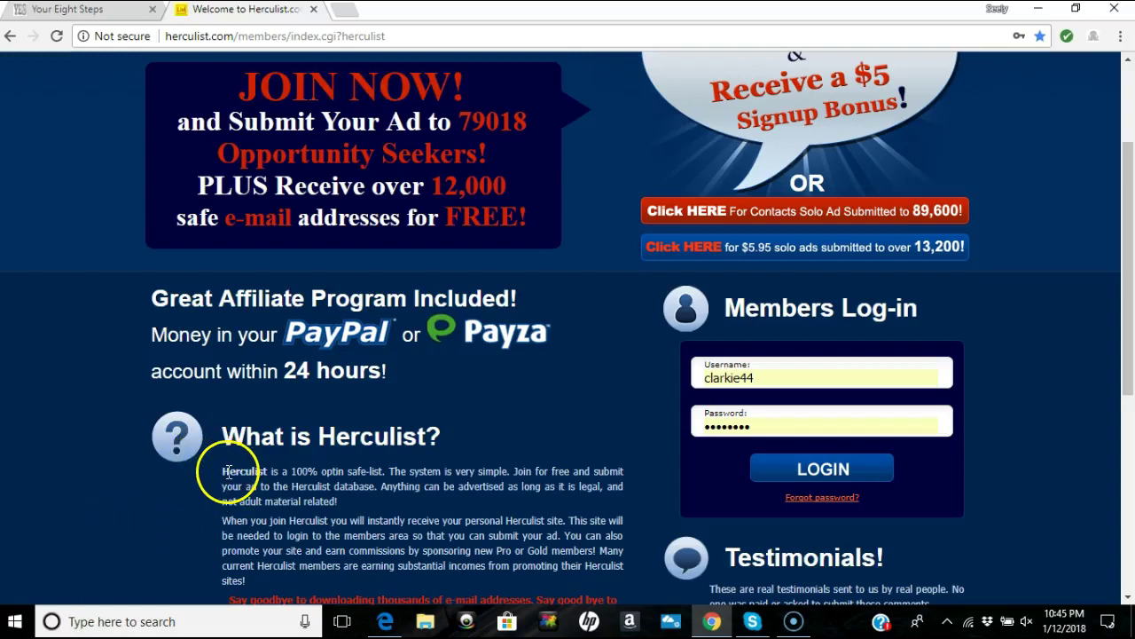
Step: Review the Herculist membership level descriptions, highlighting the Free Member text
scroll(288, 377, "up", 2)
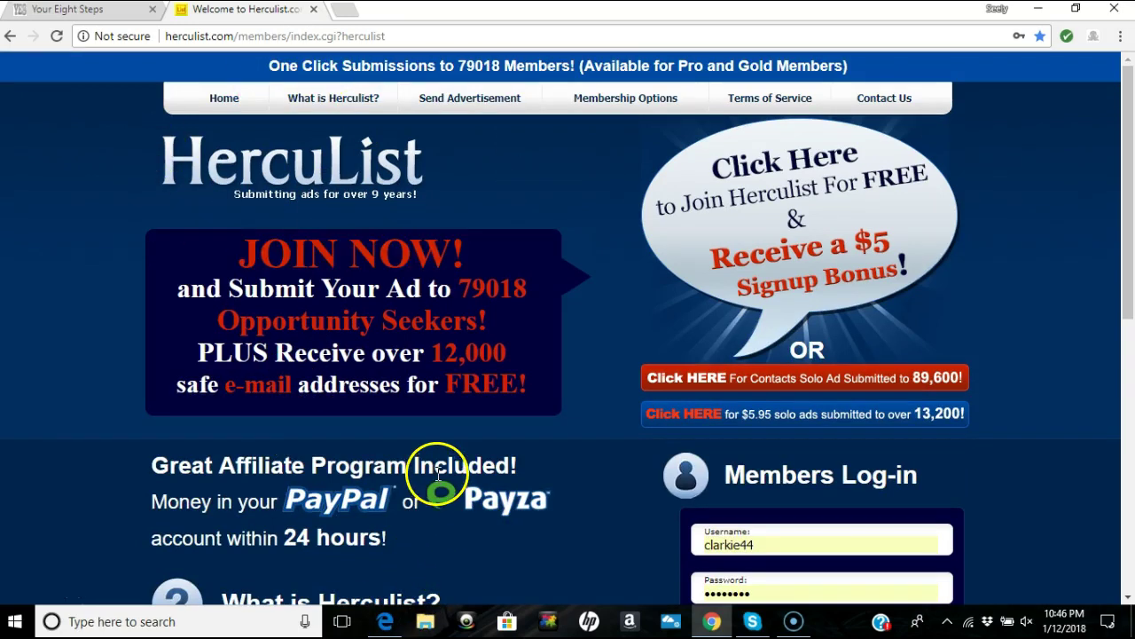
scroll(436, 467, "down", 2)
scroll(435, 461, "up", 2)
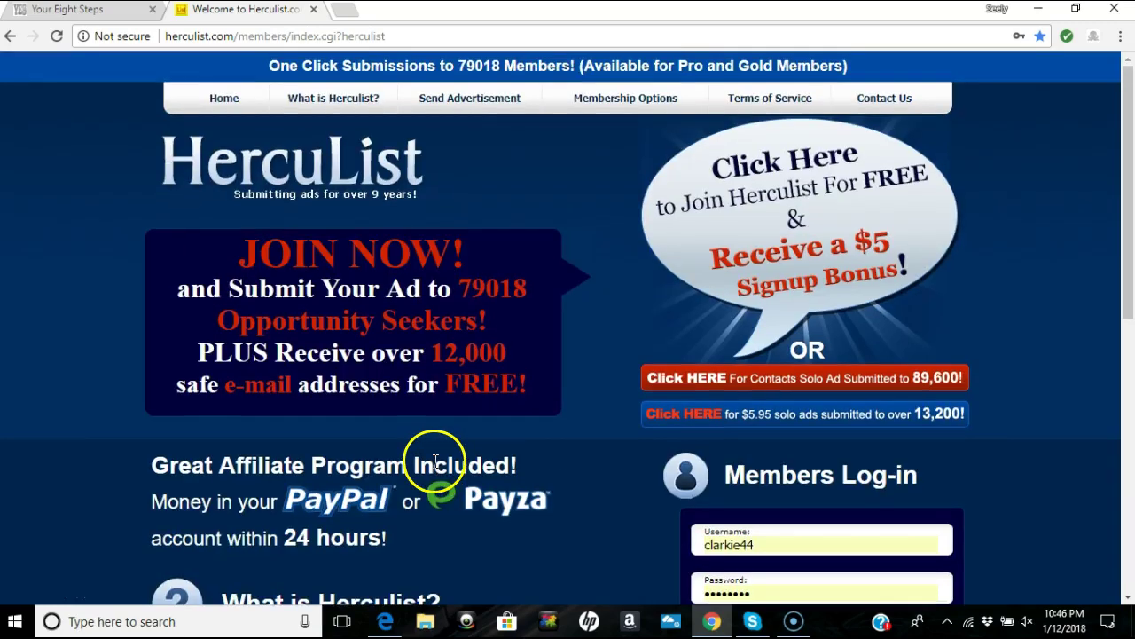
scroll(436, 461, "down", 2)
scroll(417, 448, "down", 2)
scroll(393, 462, "down", 2)
scroll(399, 461, "down", 1)
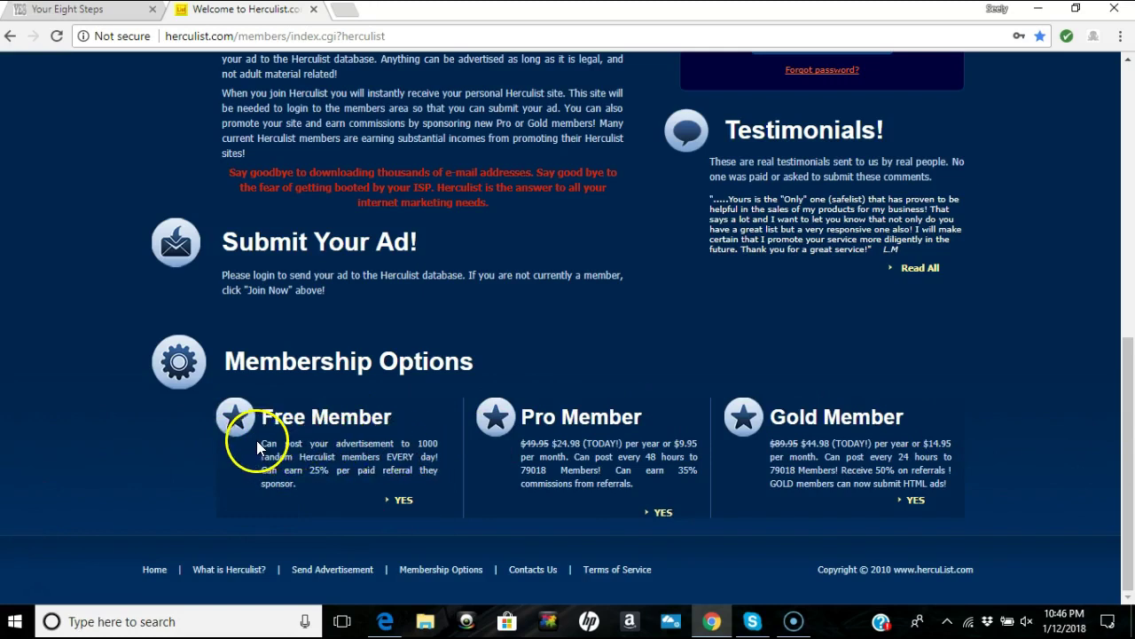
mouse_move(257, 445)
left_mouse_down()
mouse_move(321, 471)
mouse_move(497, 446)
mouse_move(578, 470)
mouse_move(549, 474)
left_mouse_up()
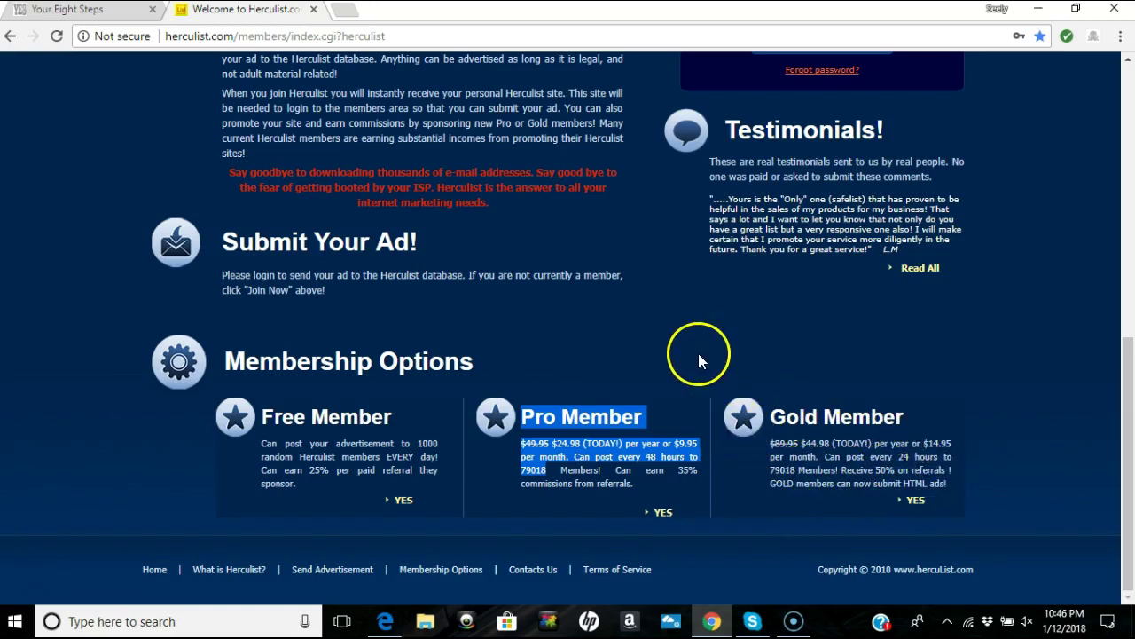
scroll(418, 418, "up", 4)
scroll(426, 428, "up", 3)
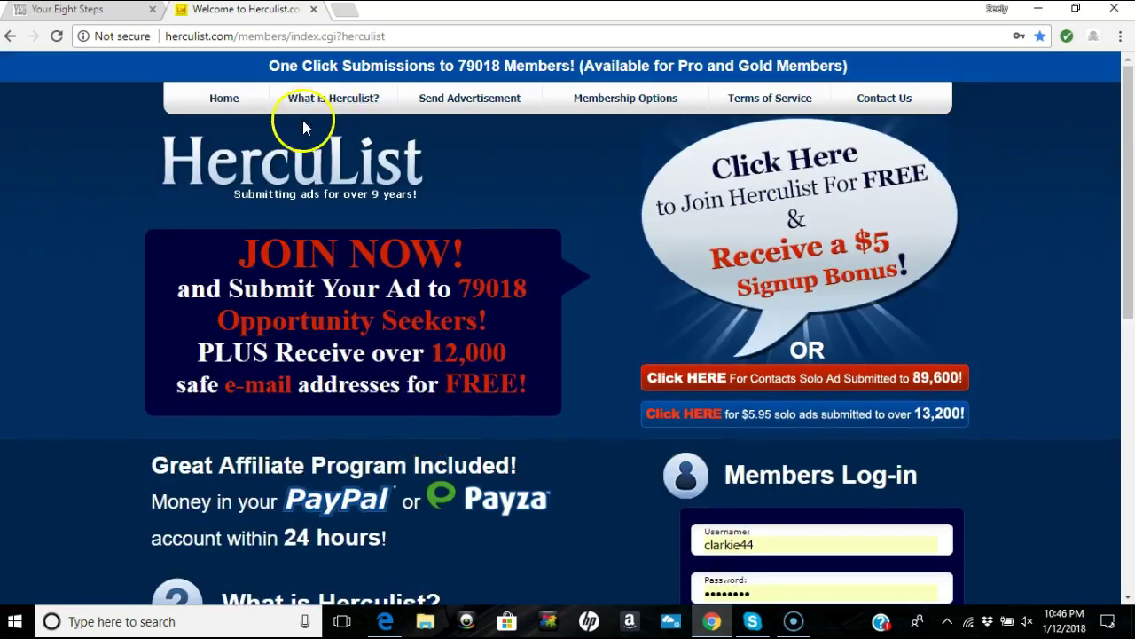
scroll(346, 115, "down", 3)
scroll(348, 129, "down", 4)
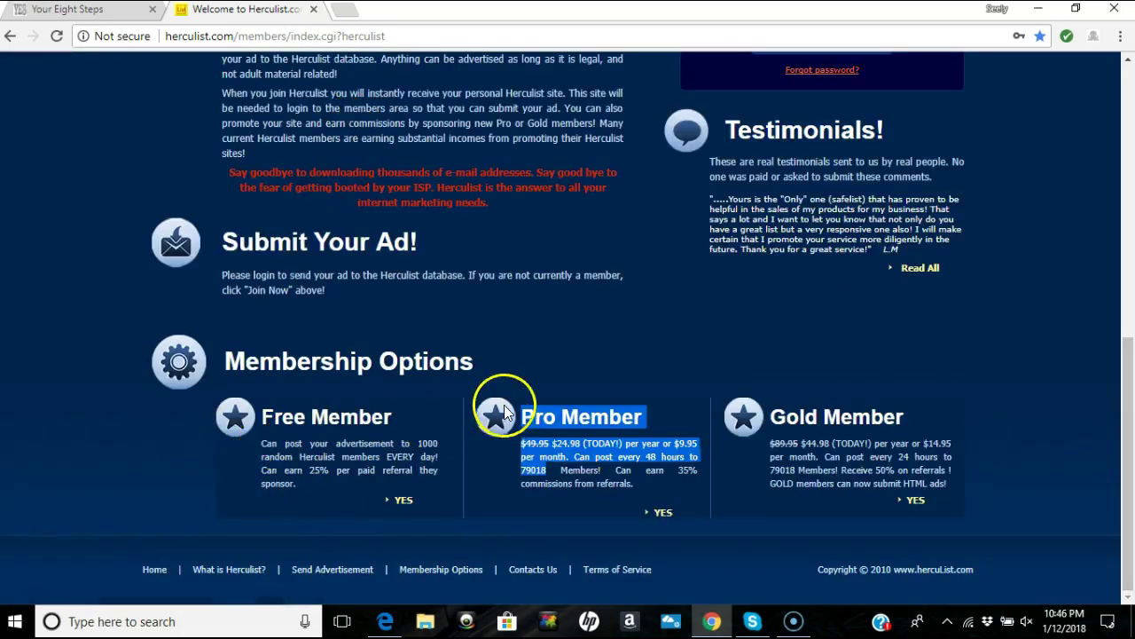
left_click(502, 466)
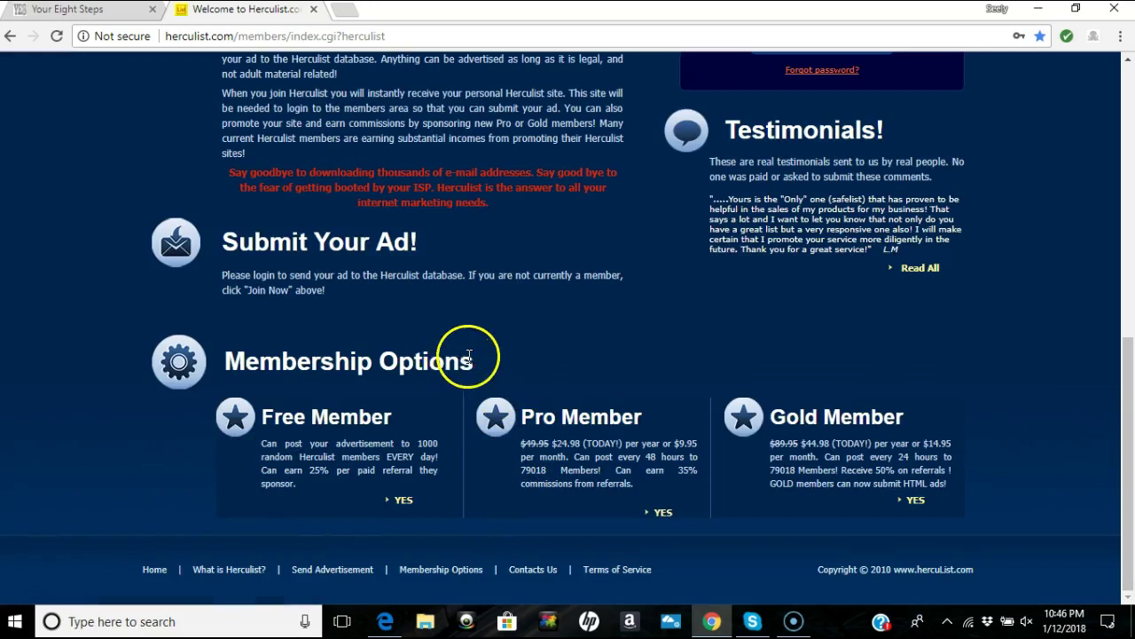
scroll(496, 372, "up", 2)
scroll(484, 394, "up", 5)
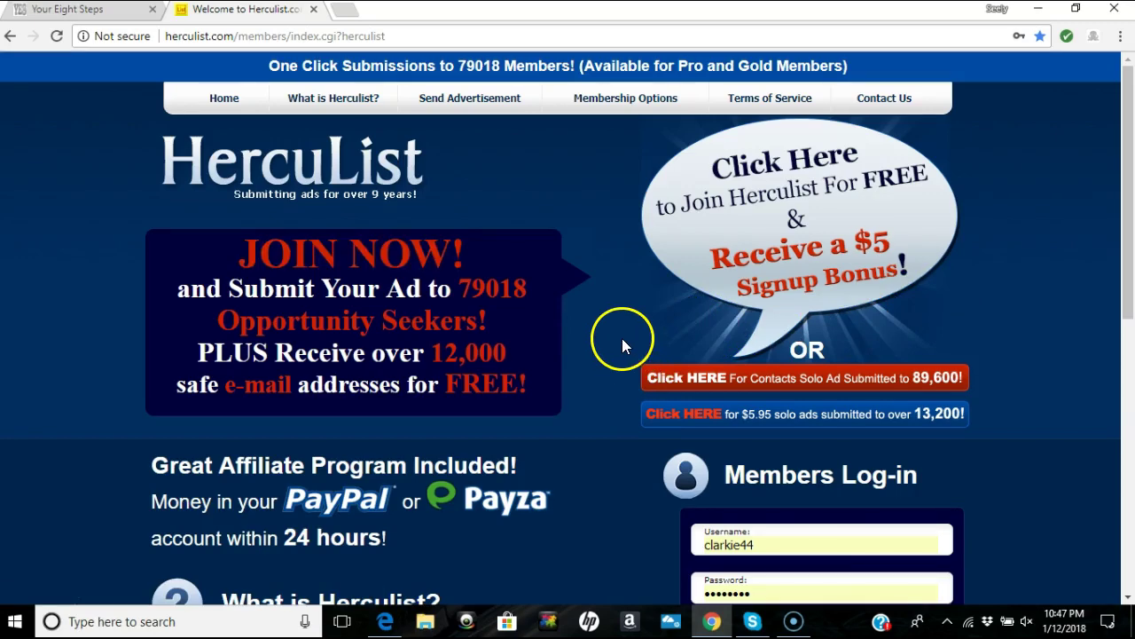
scroll(622, 338, "down", 2)
scroll(623, 319, "down", 2)
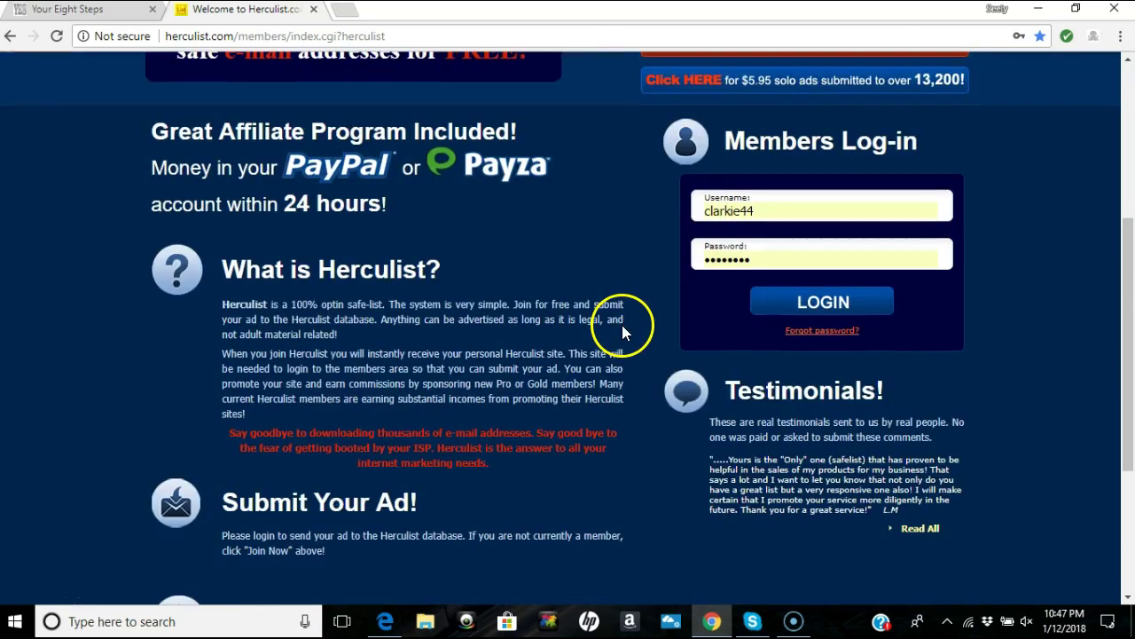
scroll(621, 324, "up", 1)
scroll(621, 330, "up", 3)
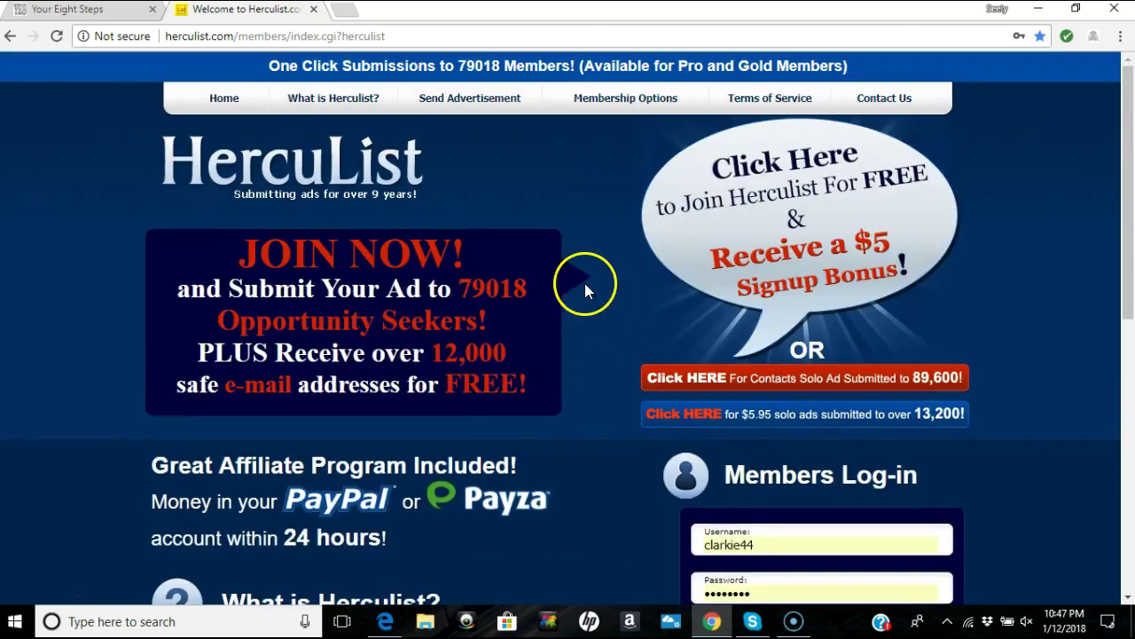
scroll(572, 277, "down", 2)
scroll(558, 302, "down", 2)
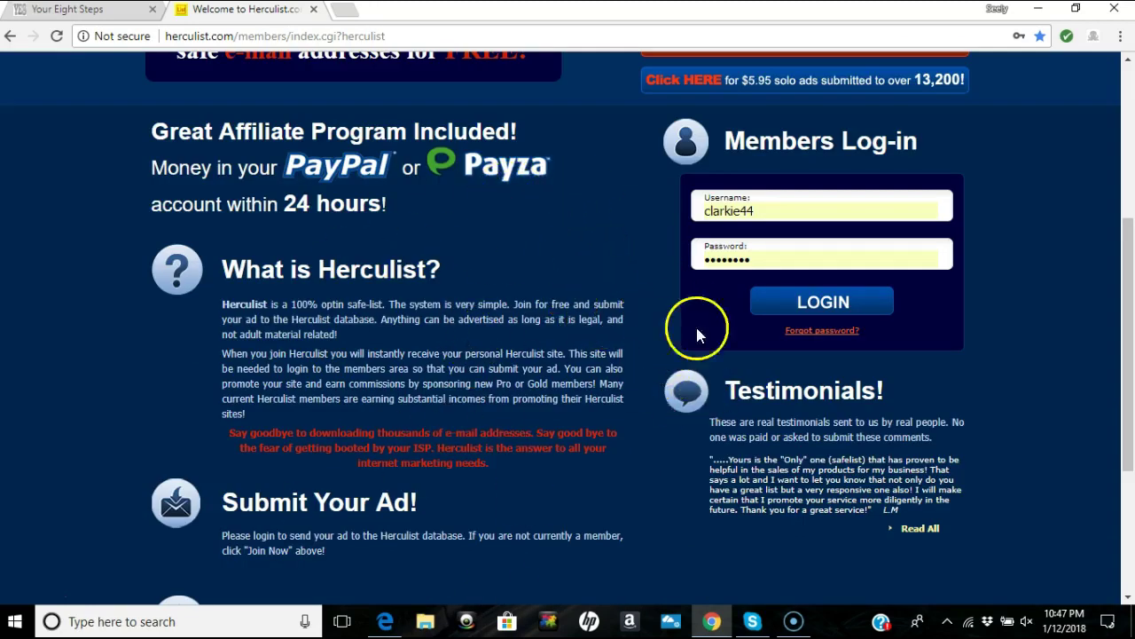
Step: Log in to the member account and continue into the Herculist Gold members area
left_click(804, 303)
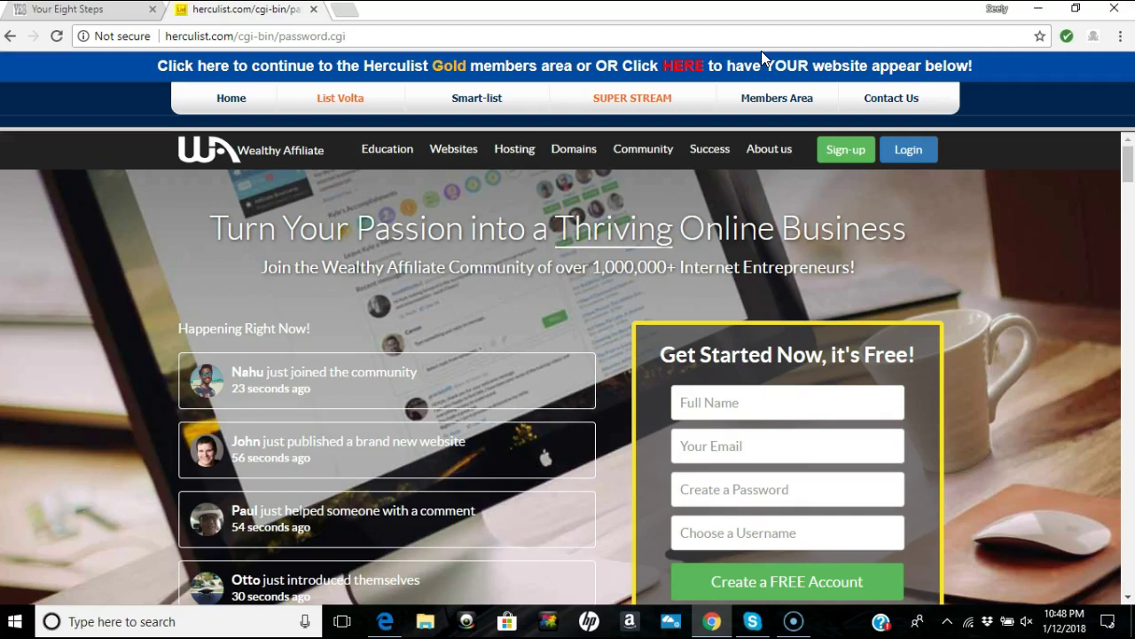
left_click(757, 43)
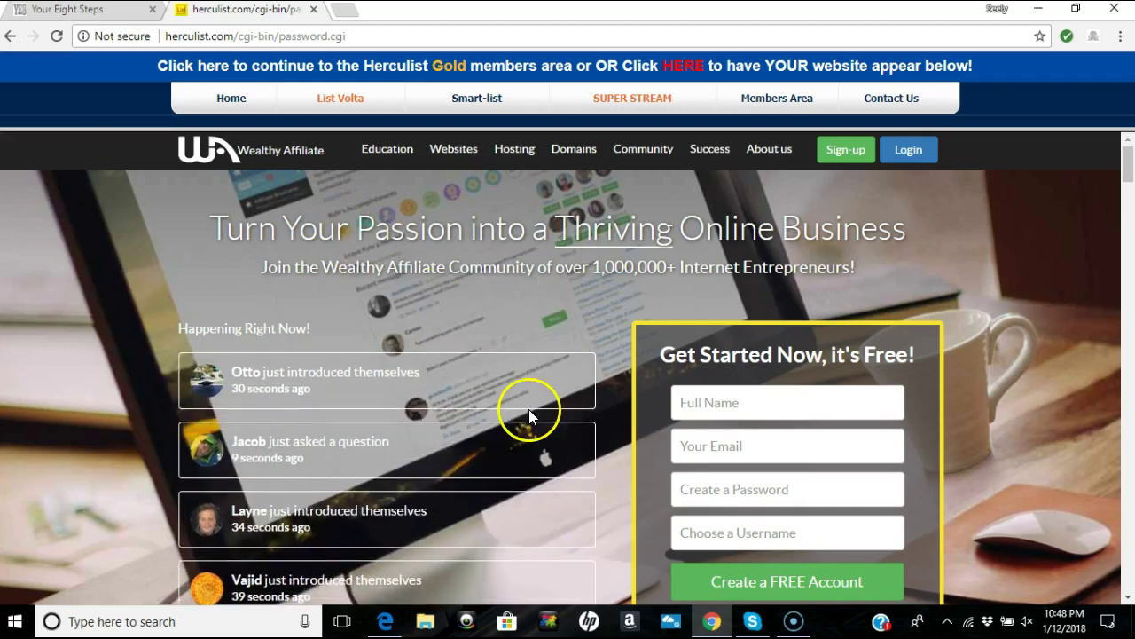
left_click(202, 71)
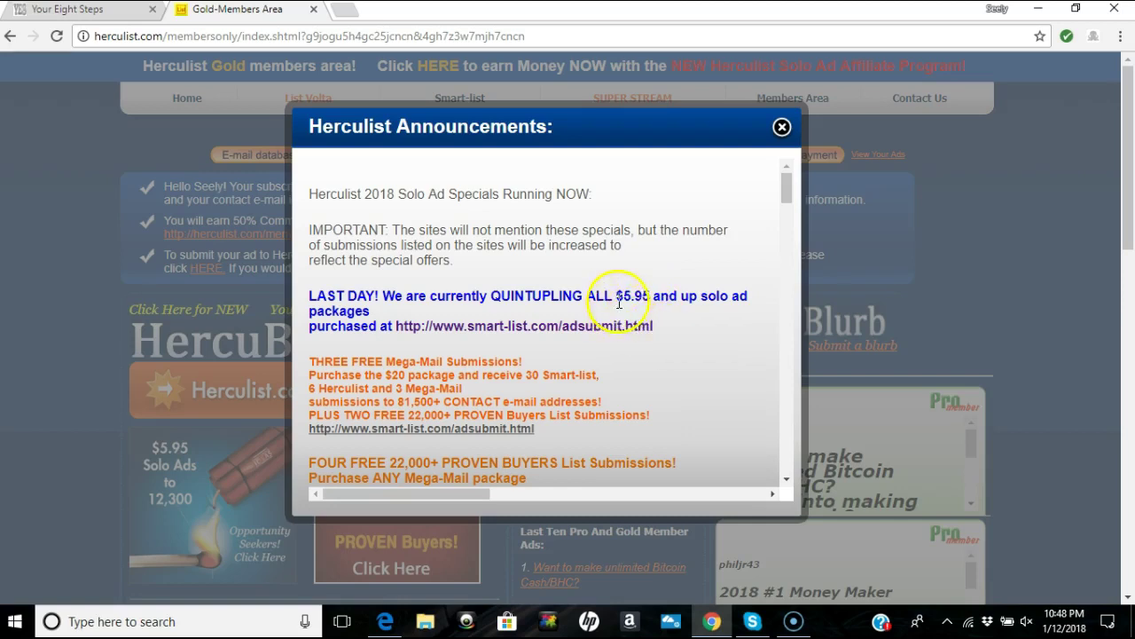
Step: Scroll the Herculist Announcements popup to read the 2018 solo ad specials
scroll(621, 297, "down", 1)
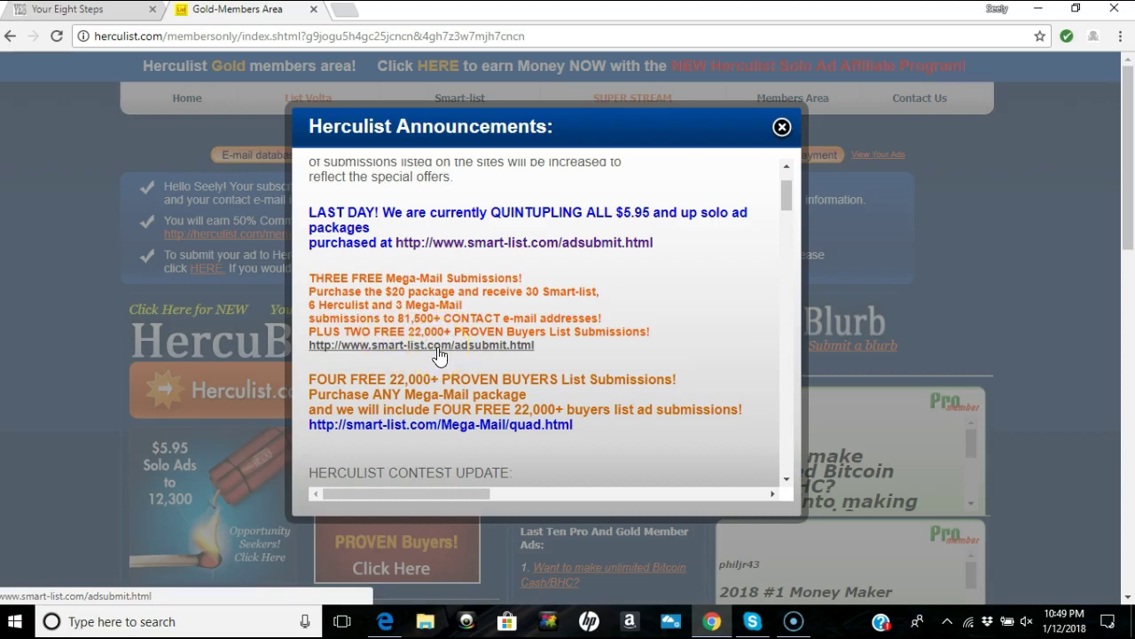
left_click(423, 368)
scroll(427, 372, "down", 1)
scroll(448, 368, "down", 1)
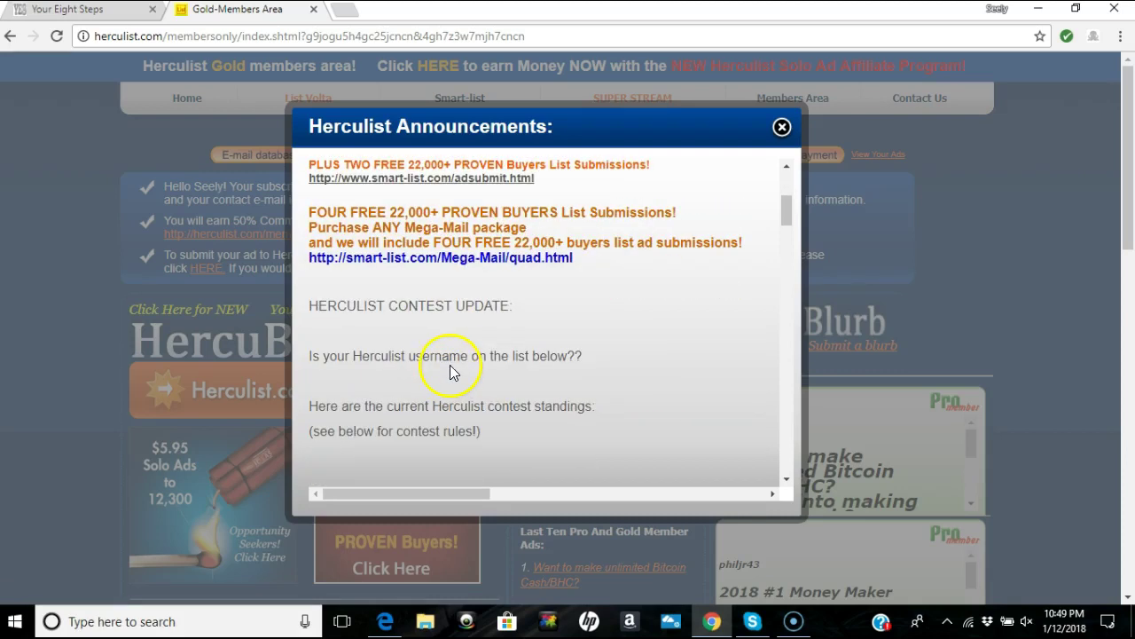
scroll(445, 372, "up", 2)
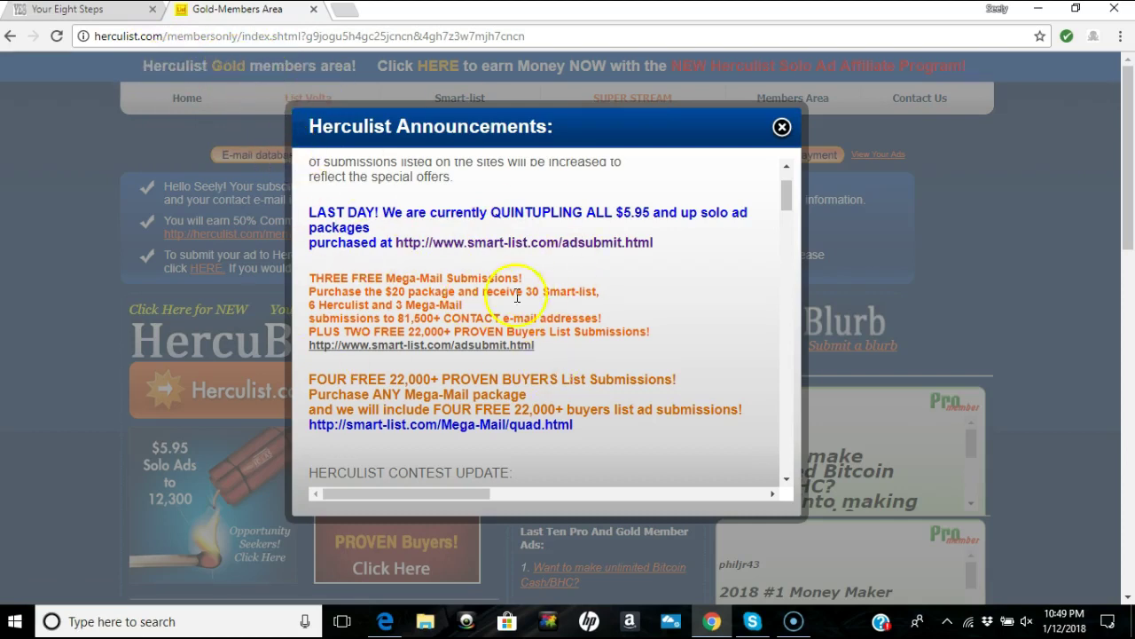
scroll(565, 348, "down", 1)
scroll(570, 360, "up", 1)
scroll(573, 374, "up", 1)
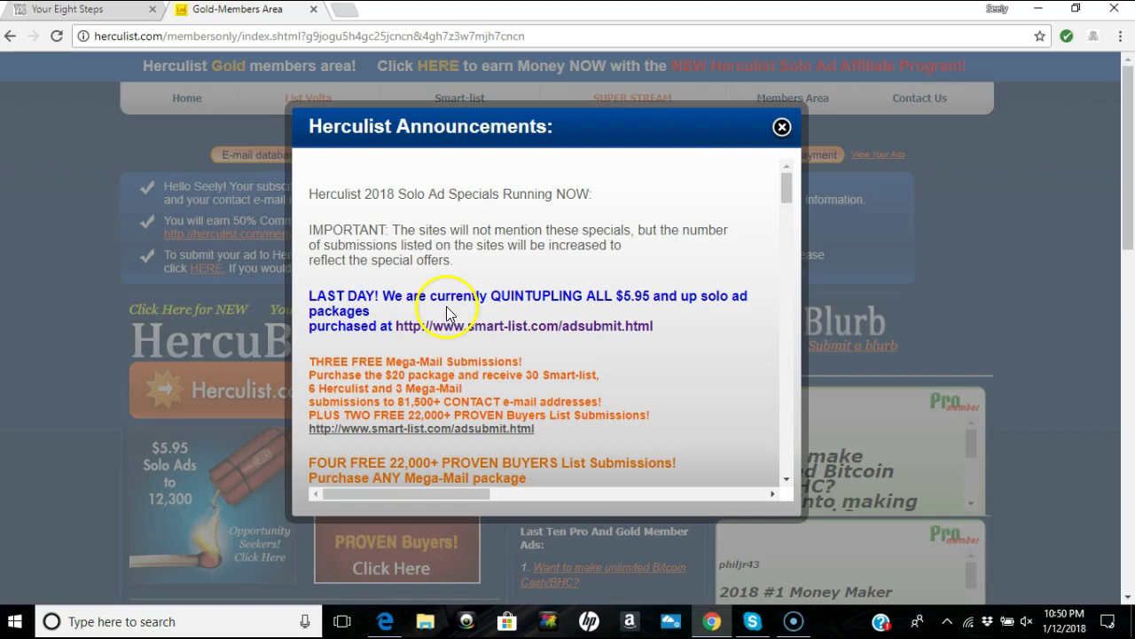
Step: Close the Announcements window and the yellow Buyers List mailings pop-up
left_click(782, 129)
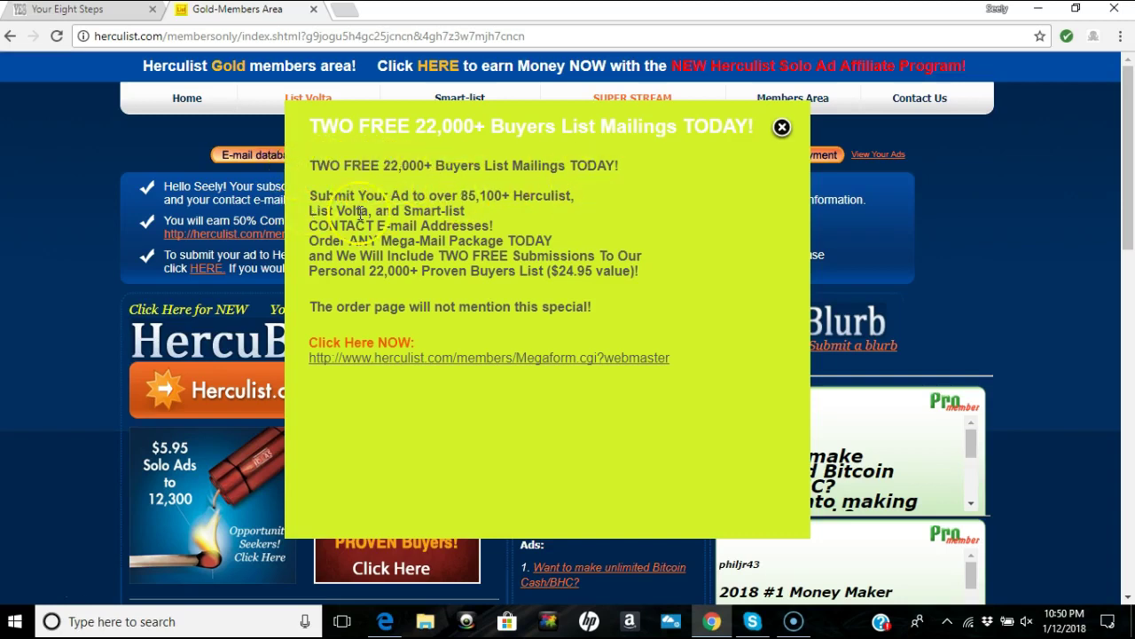
left_click(782, 129)
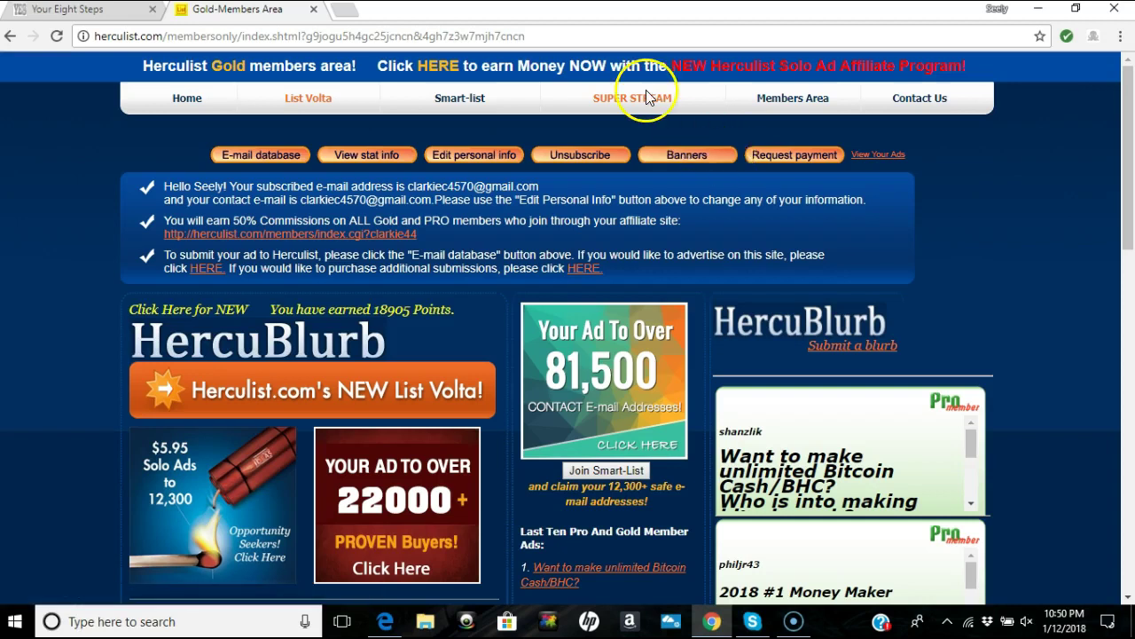
Step: Go to the page for emailing an ad to Gold members
left_click(266, 153)
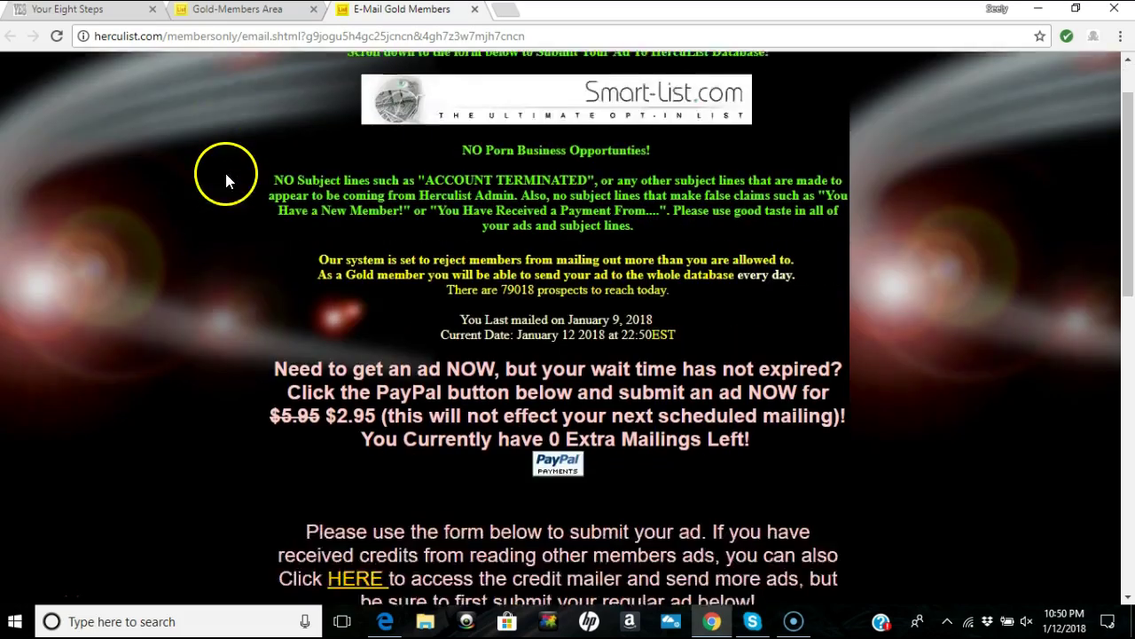
scroll(227, 167, "down", 2)
scroll(232, 167, "up", 2)
scroll(234, 164, "up", 2)
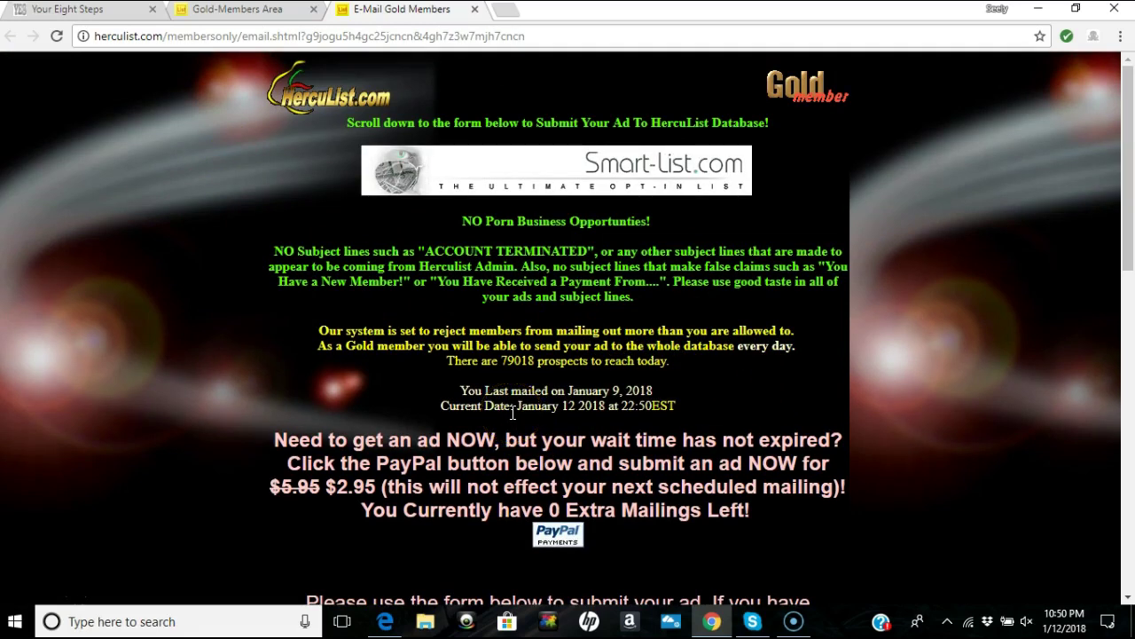
left_click(565, 408)
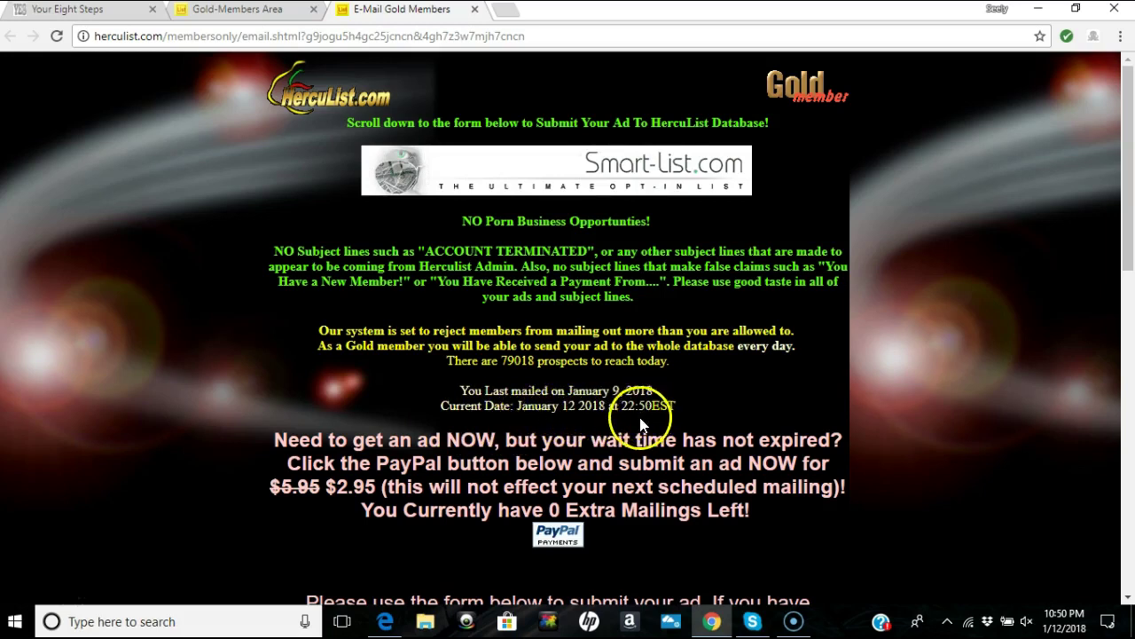
Step: Switch the email ad format to Plain Text and focus the Subject field
scroll(639, 425, "down", 2)
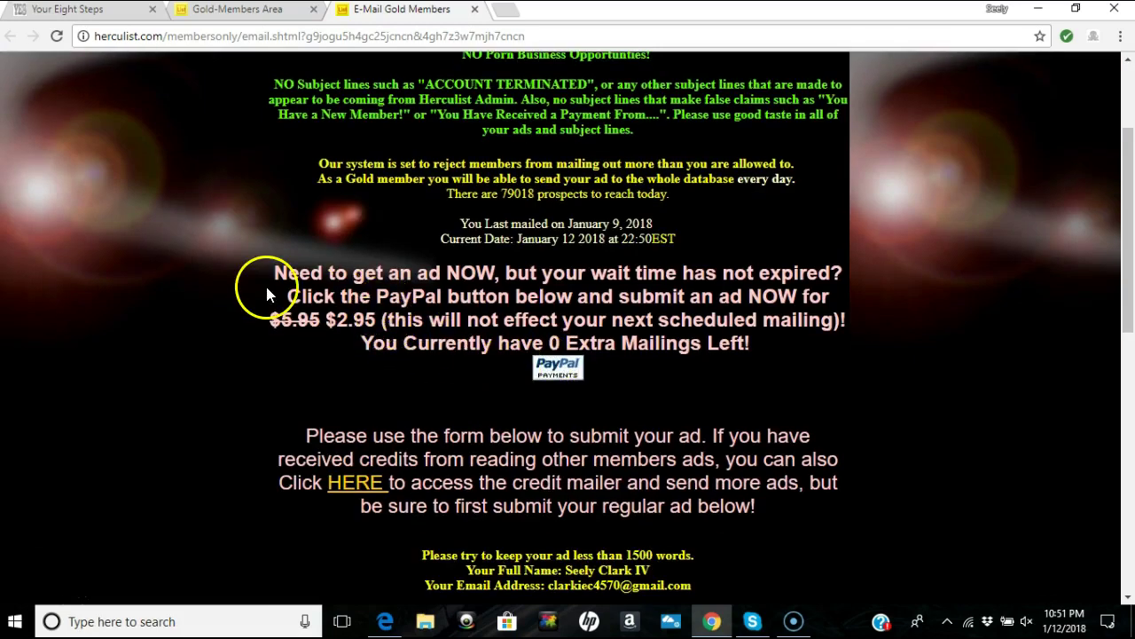
scroll(253, 293, "down", 2)
scroll(230, 291, "down", 2)
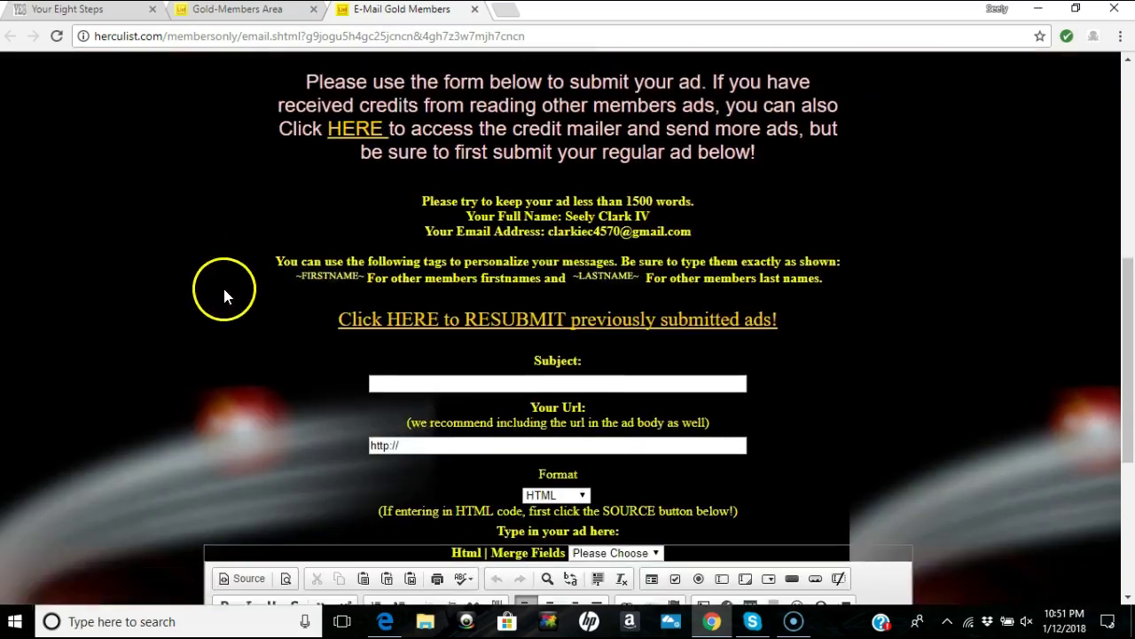
scroll(224, 295, "down", 1)
scroll(293, 306, "down", 2)
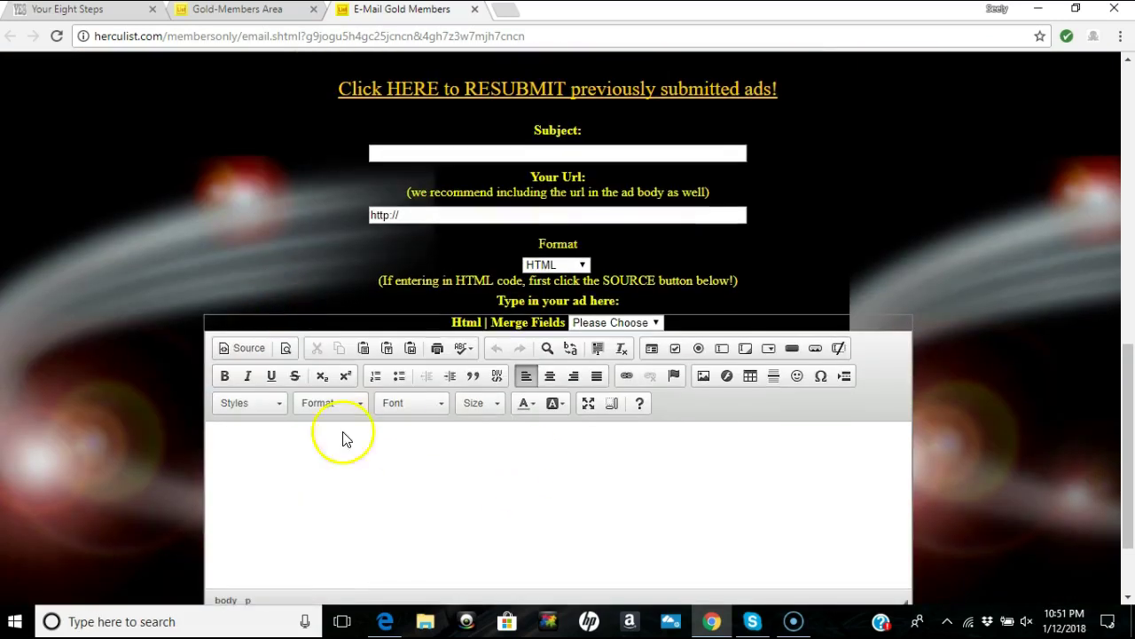
left_click(554, 264)
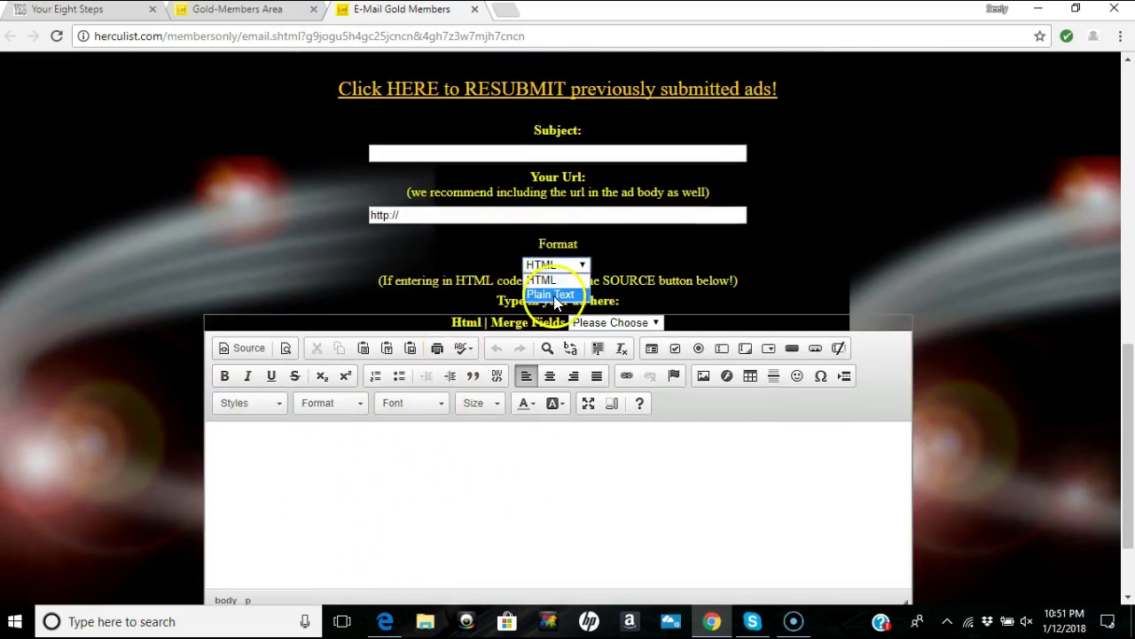
left_click(554, 294)
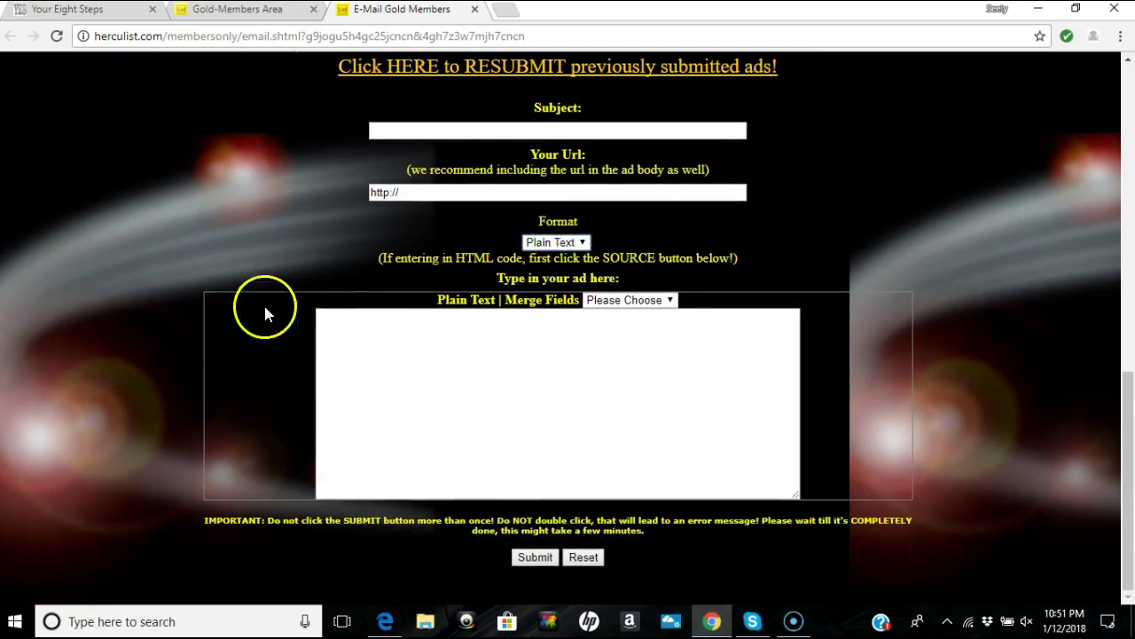
scroll(236, 272, "up", 1)
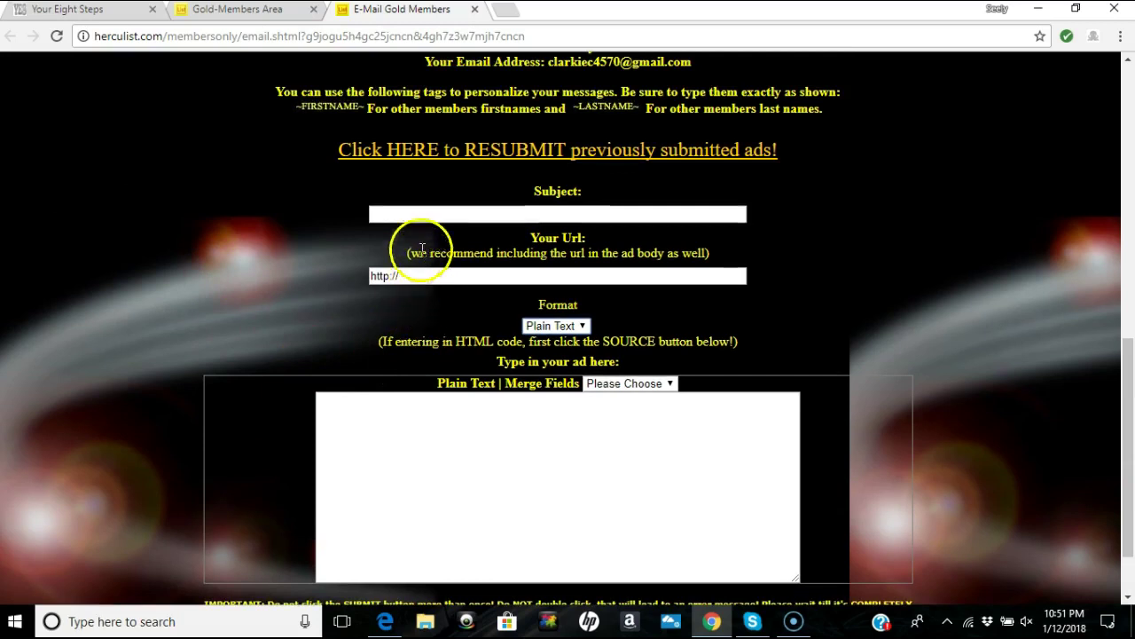
left_click(463, 212)
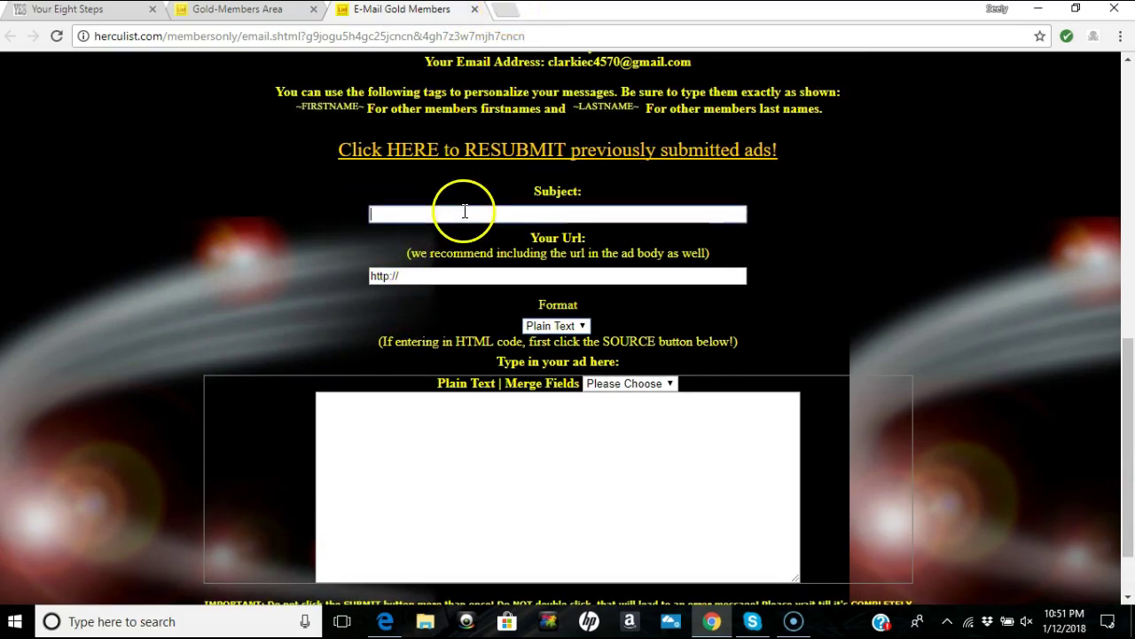
Step: Go to the Your Eight Steps page and find the squeeze page URLs
left_click(71, 11)
scroll(380, 291, "down", 4)
scroll(271, 296, "down", 5)
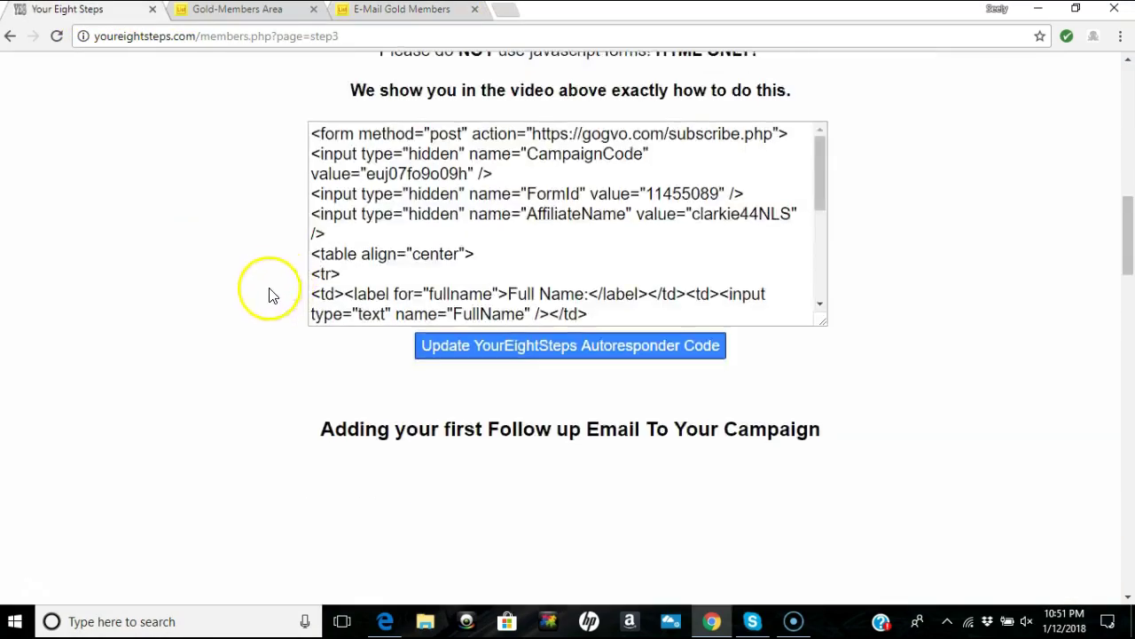
scroll(230, 266, "down", 5)
scroll(228, 278, "down", 5)
scroll(212, 259, "down", 5)
scroll(213, 259, "down", 3)
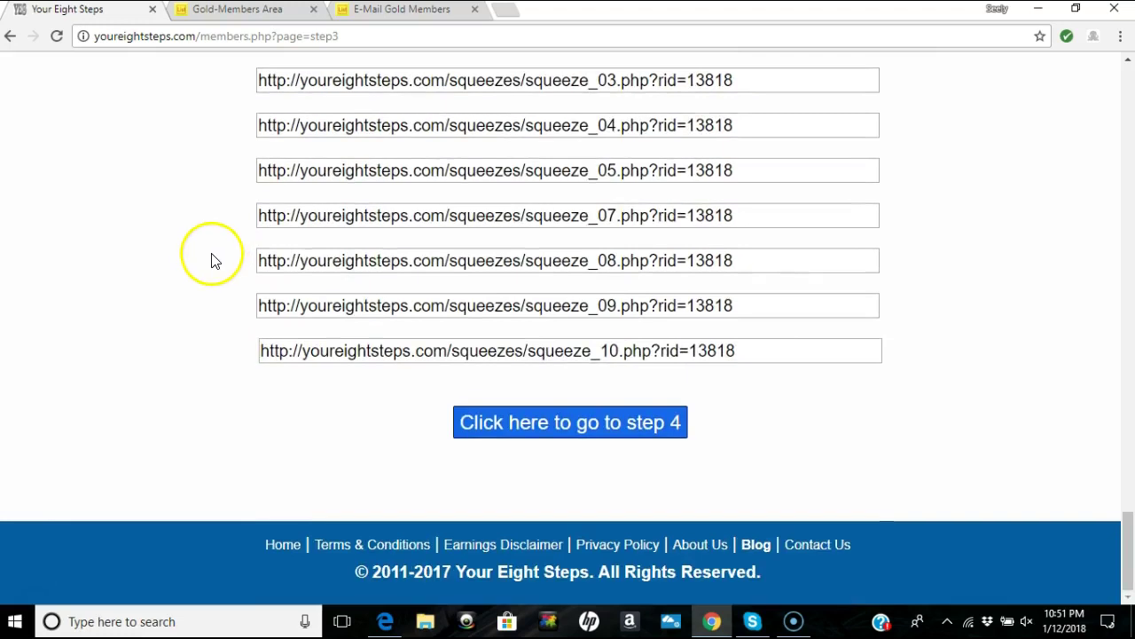
scroll(375, 355, "up", 5)
scroll(307, 314, "down", 5)
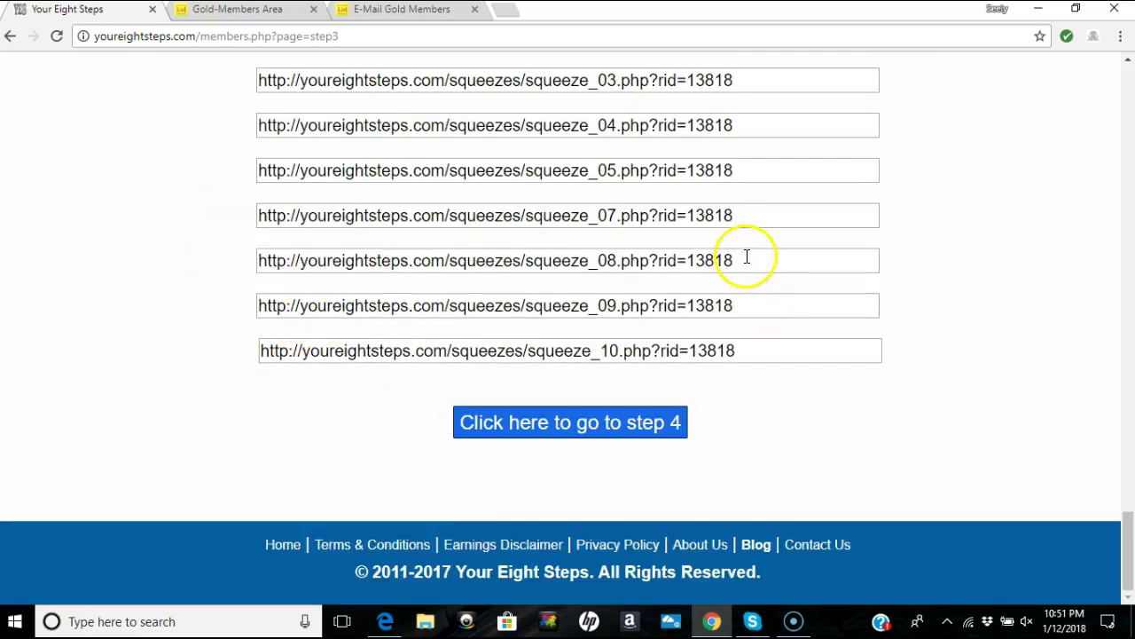
Step: Copy the squeeze_08 page URL and start a new tab for referralfrenzy.com/members/
left_click_drag(743, 259, 233, 255)
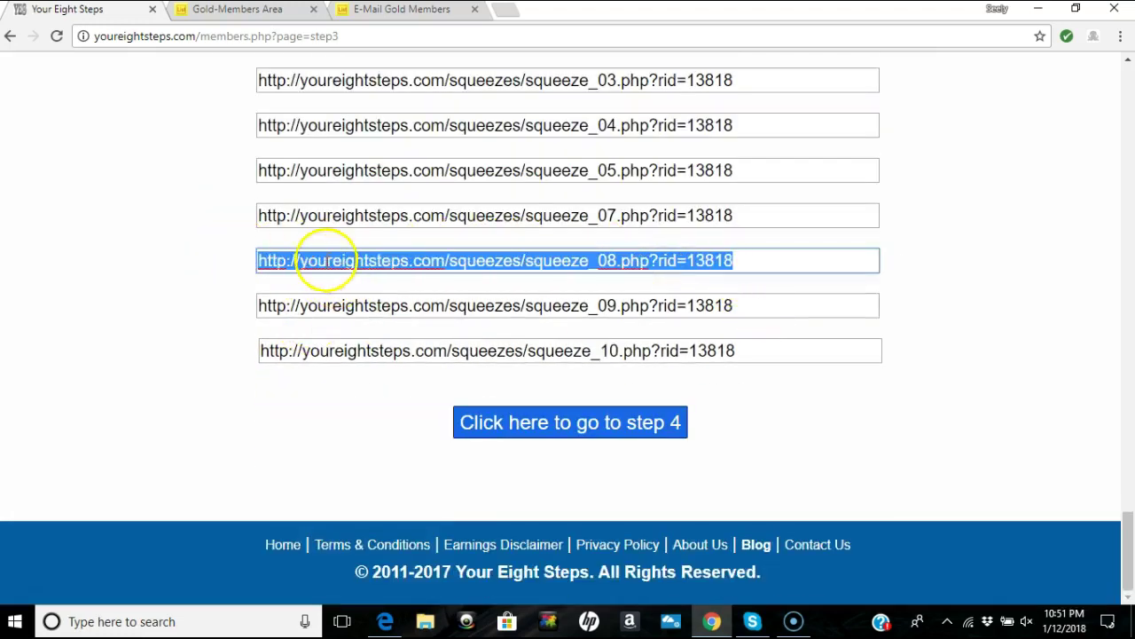
right_click(327, 257)
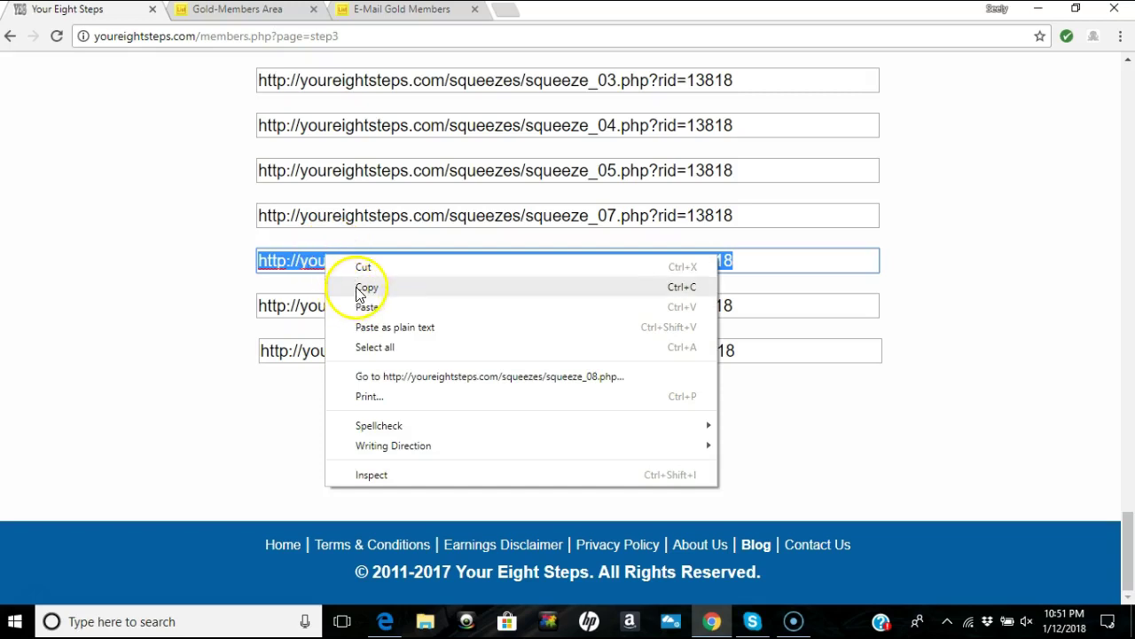
left_click(360, 289)
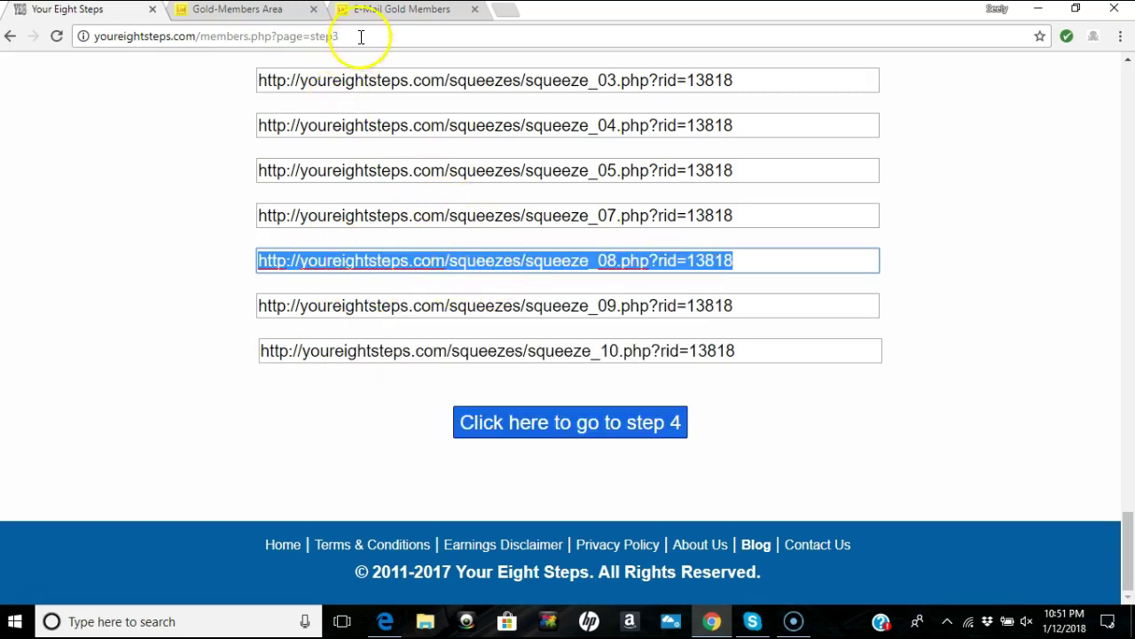
left_click(384, 11)
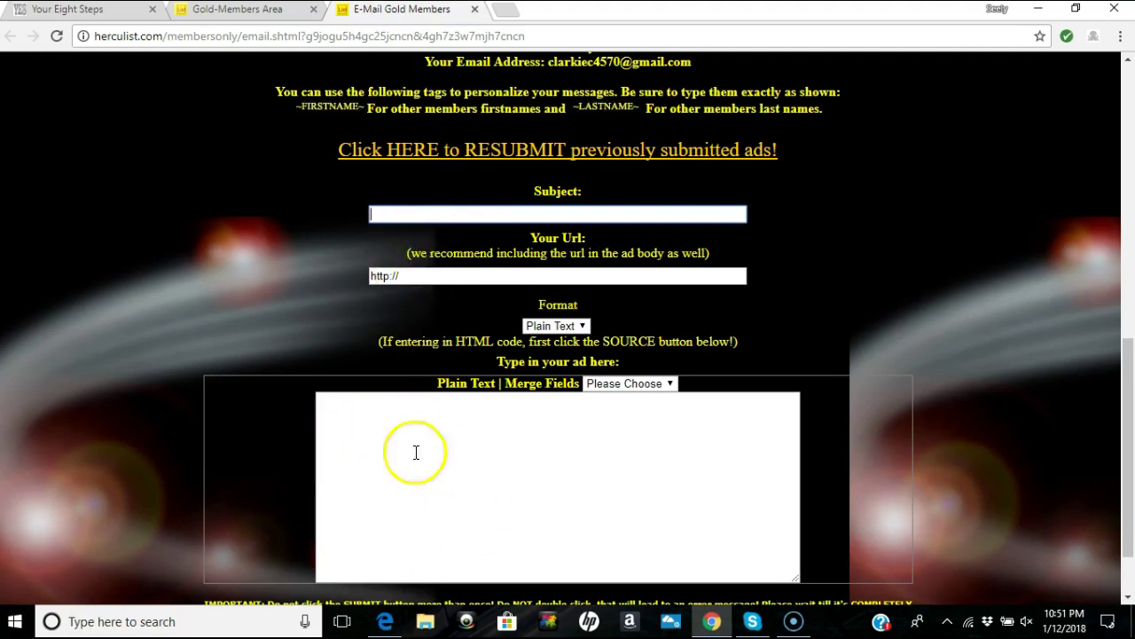
left_click(435, 632)
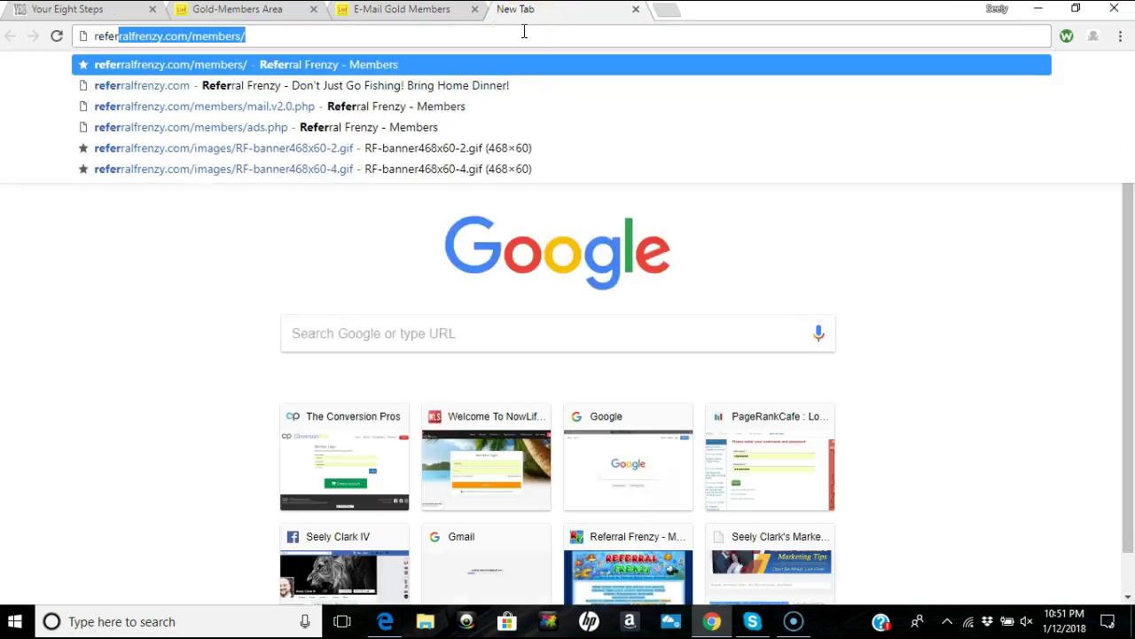
Step: Sign in to Referral Frenzy, decline the offer, and pass the splash page
left_click(500, 60)
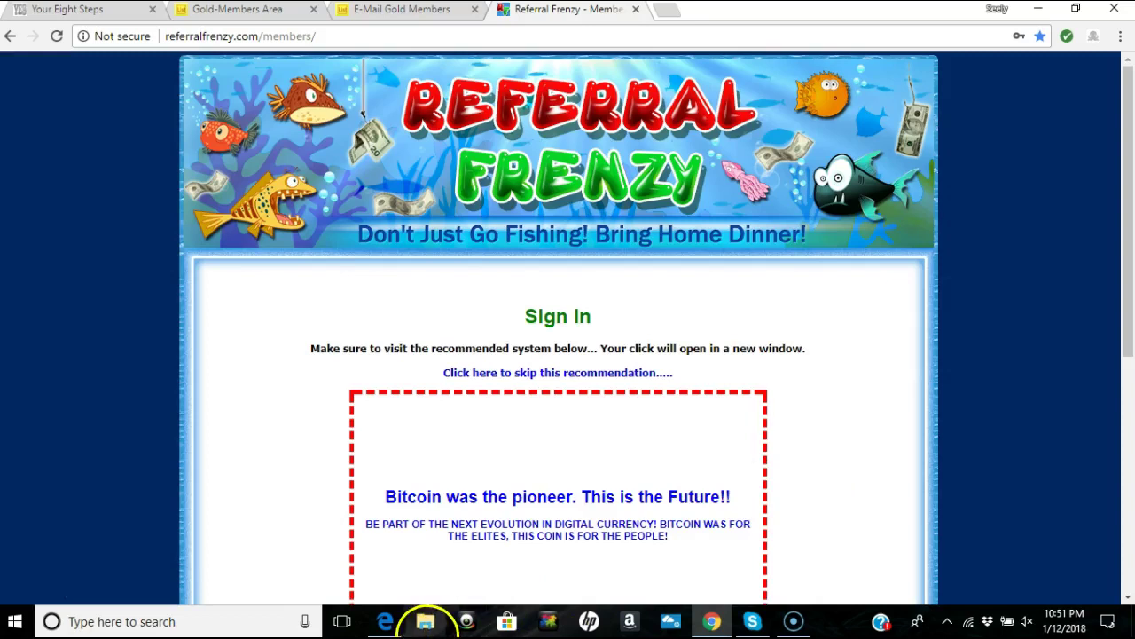
scroll(532, 373, "down", 5)
left_click(588, 344)
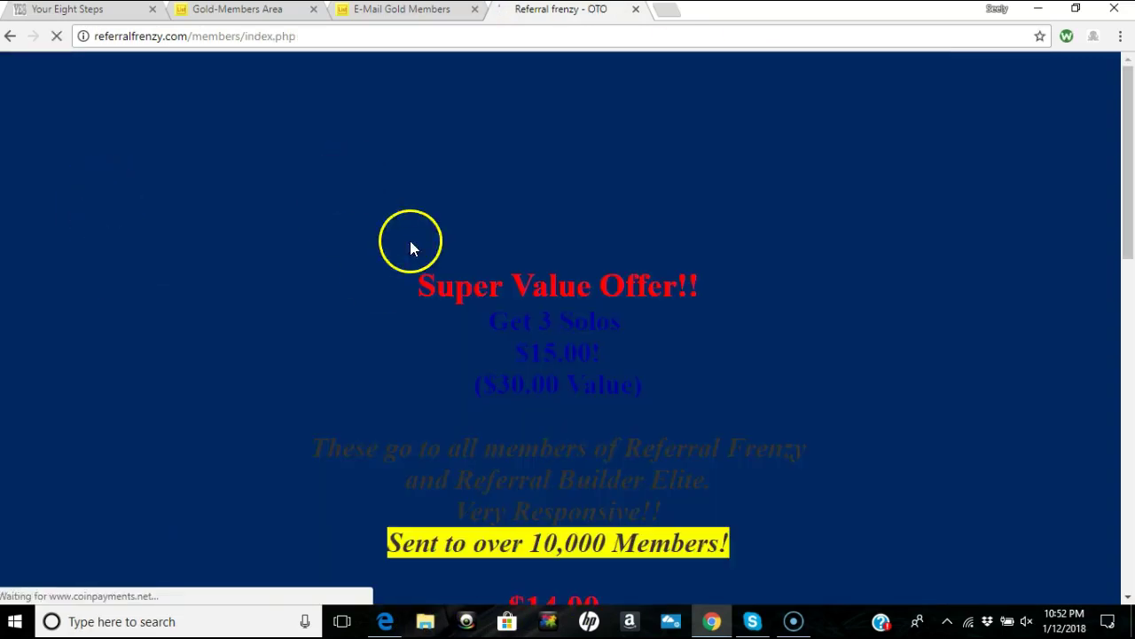
scroll(515, 355, "down", 1)
scroll(550, 342, "down", 5)
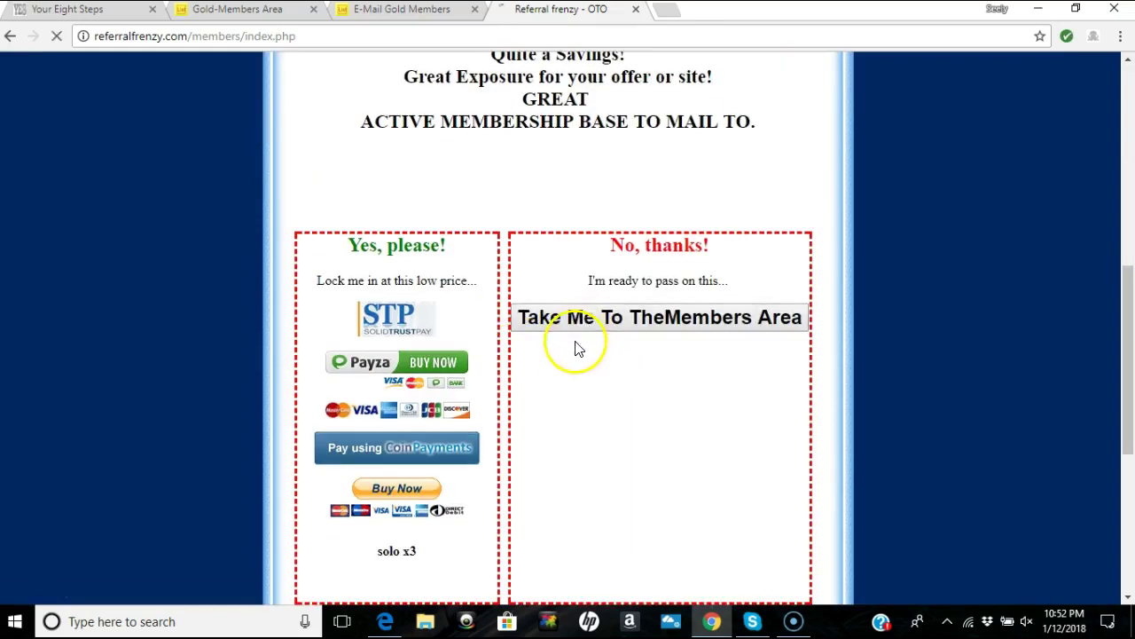
left_click(679, 388)
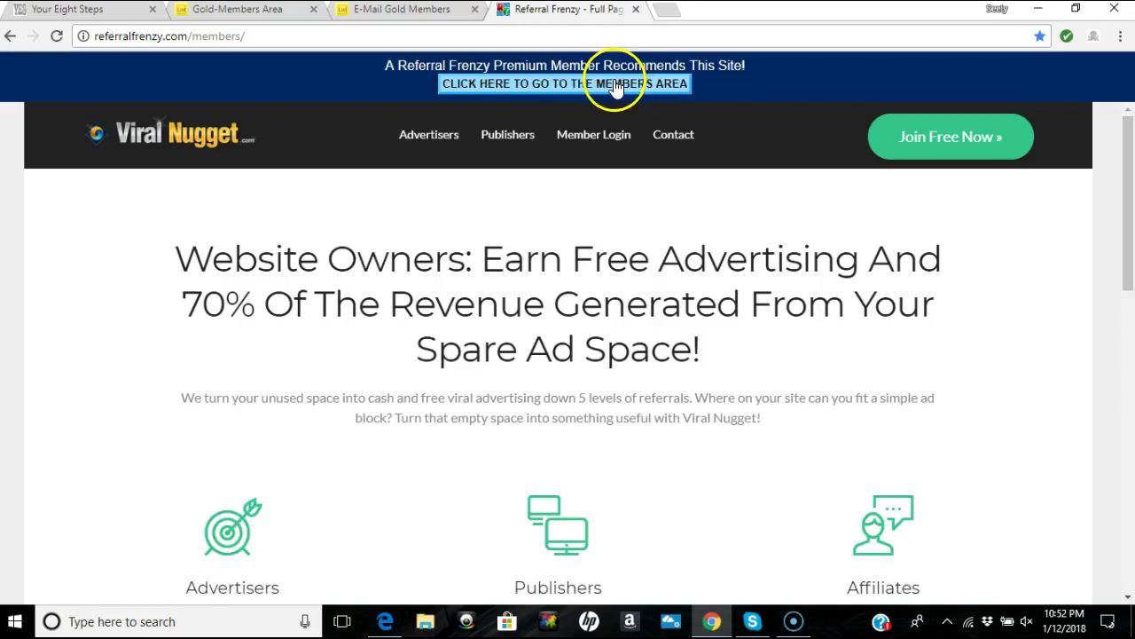
left_click(616, 89)
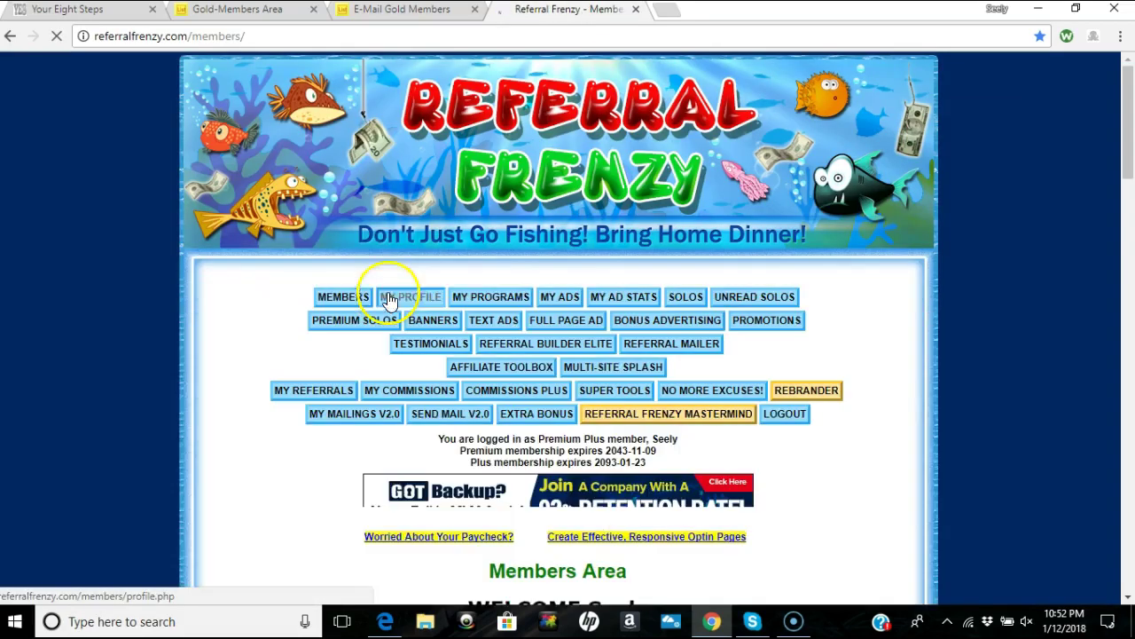
Step: Open the first stored message from Referral Frenzy's My Ads page for editing
scroll(417, 275, "down", 3)
scroll(487, 274, "up", 2)
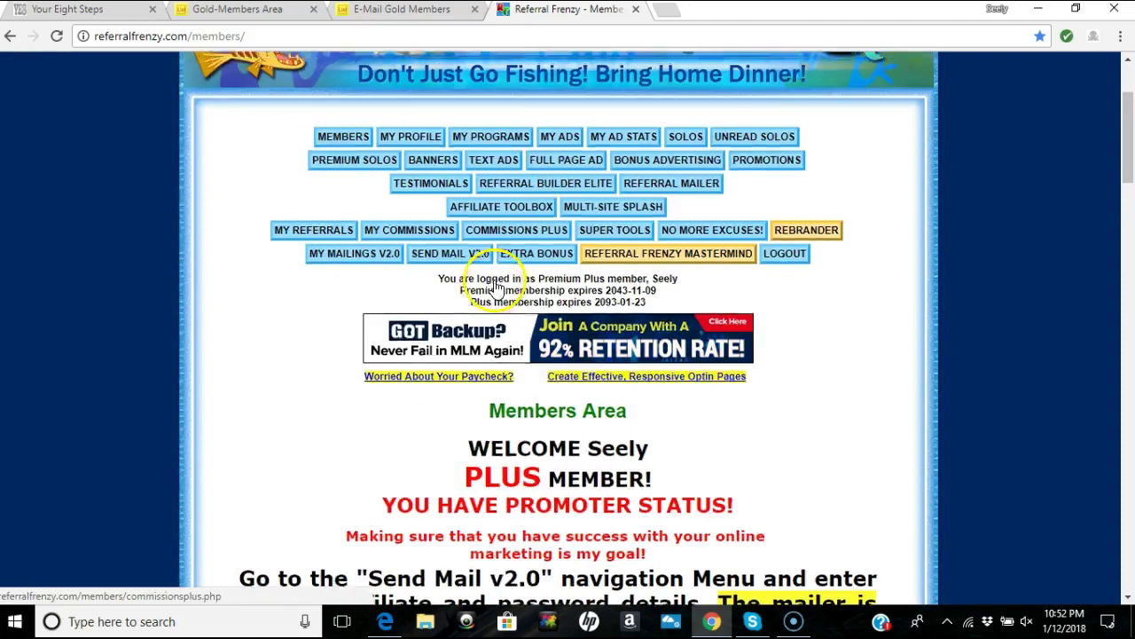
scroll(497, 288, "up", 2)
left_click(551, 391)
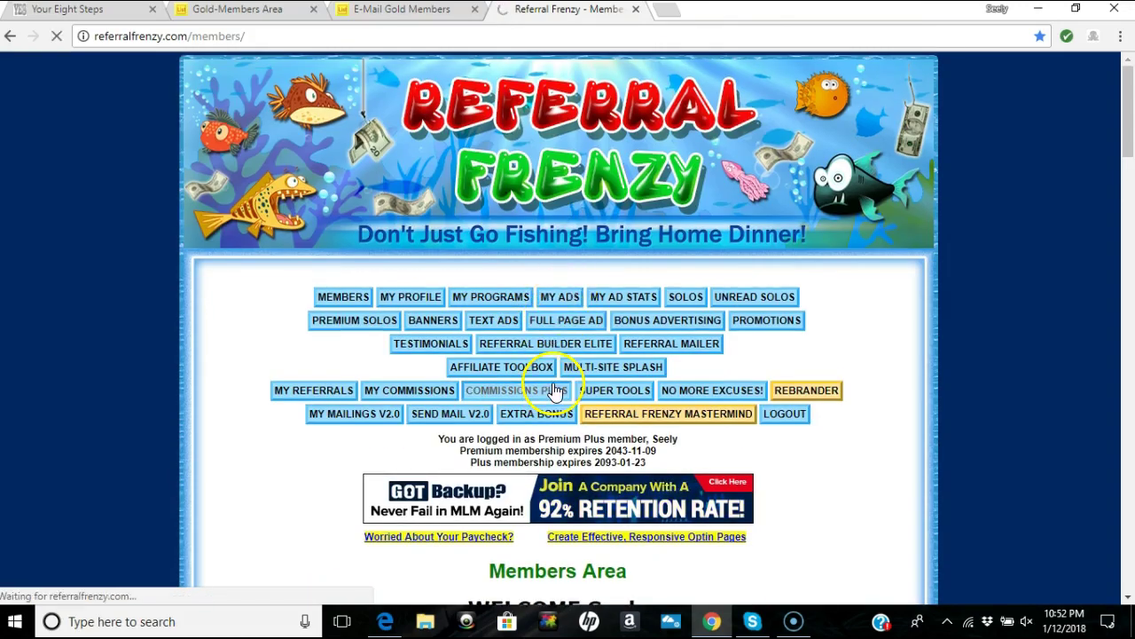
scroll(551, 395, "down", 3)
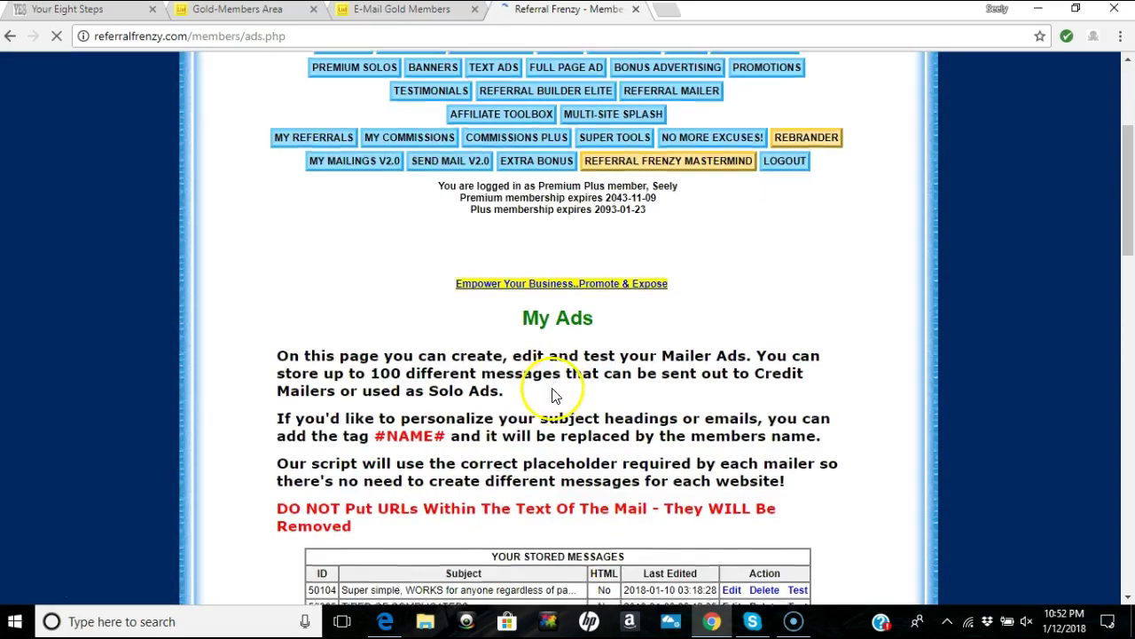
scroll(551, 394, "down", 3)
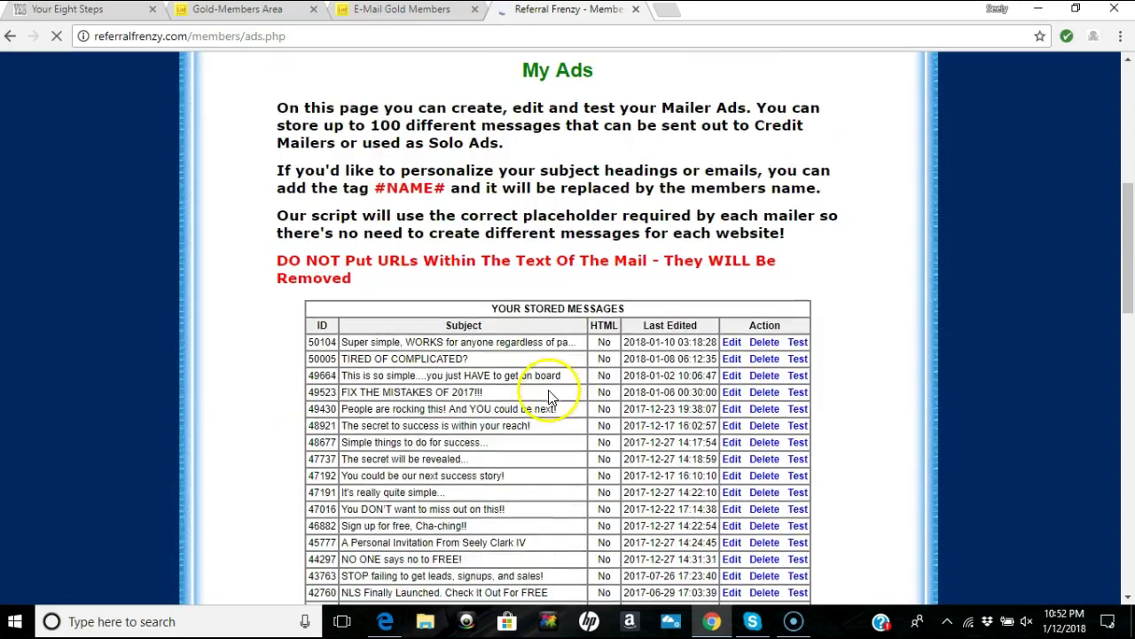
left_click(731, 343)
left_click(729, 349)
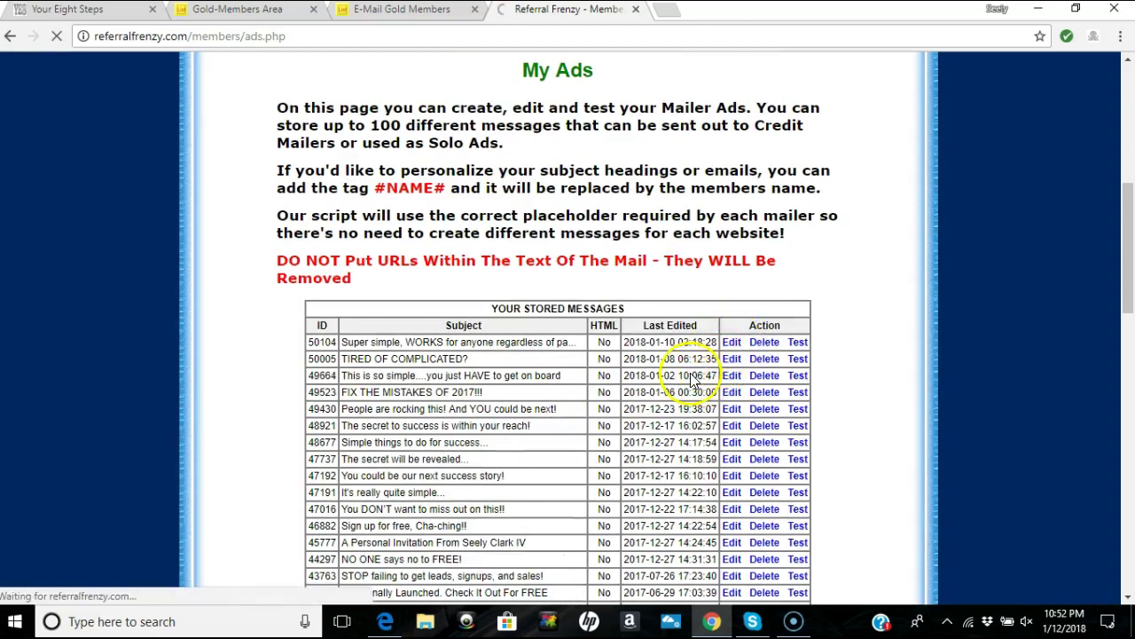
Step: Copy the stored message's subject line into Herculist's Subject field
scroll(450, 246, "down", 5)
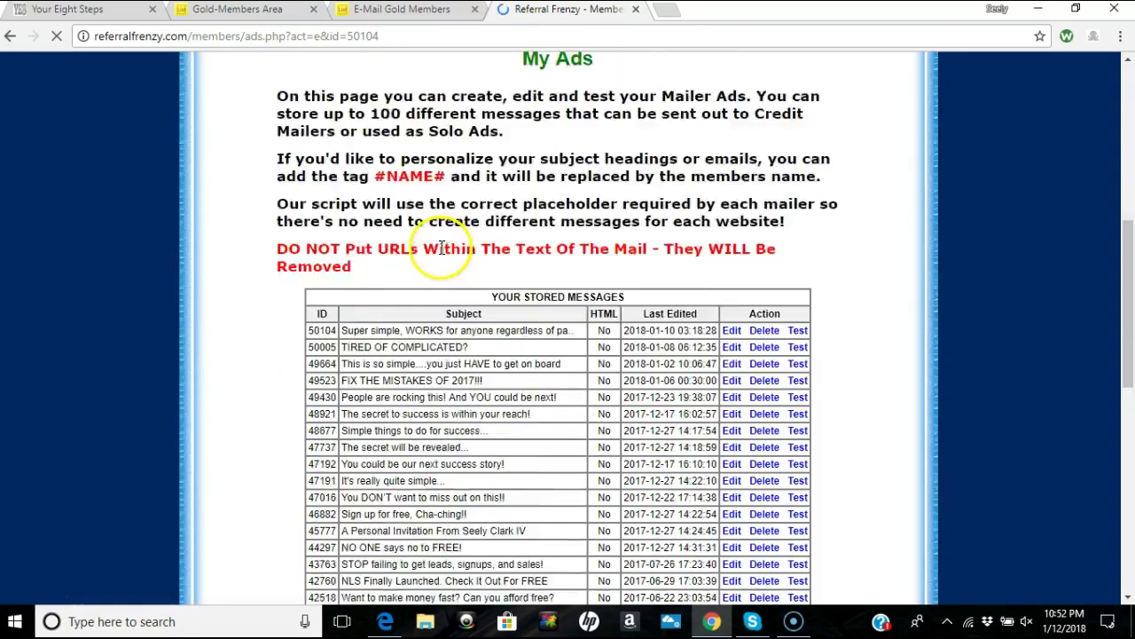
scroll(423, 284, "down", 5)
scroll(448, 236, "down", 5)
scroll(448, 236, "down", 5)
scroll(439, 230, "down", 1)
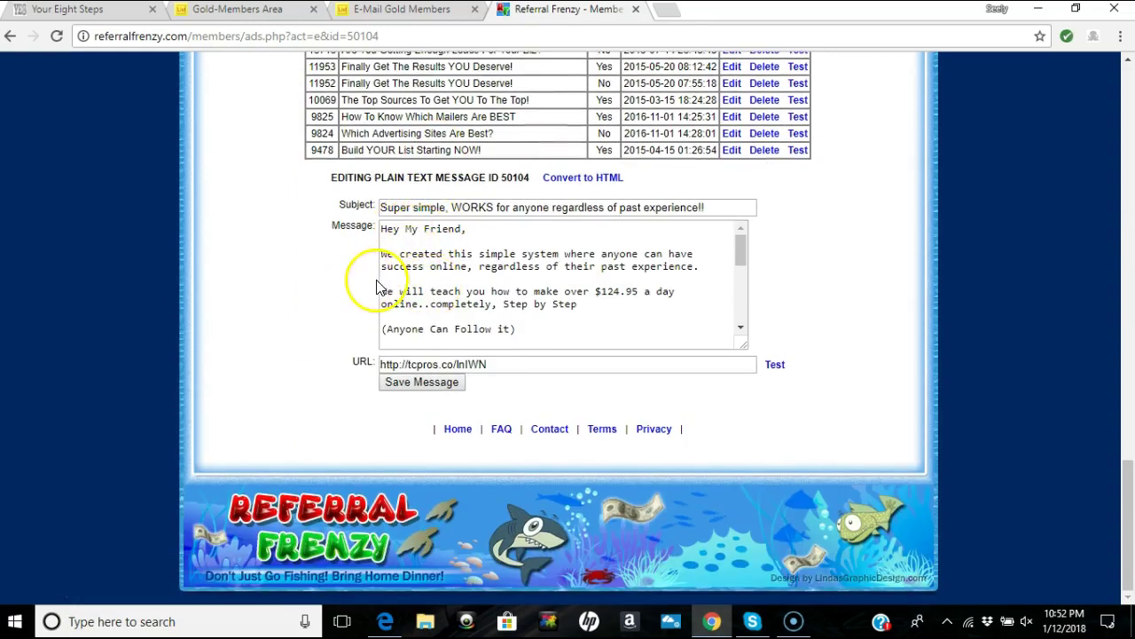
left_click_drag(710, 208, 356, 205)
right_click(430, 211)
left_click(455, 242)
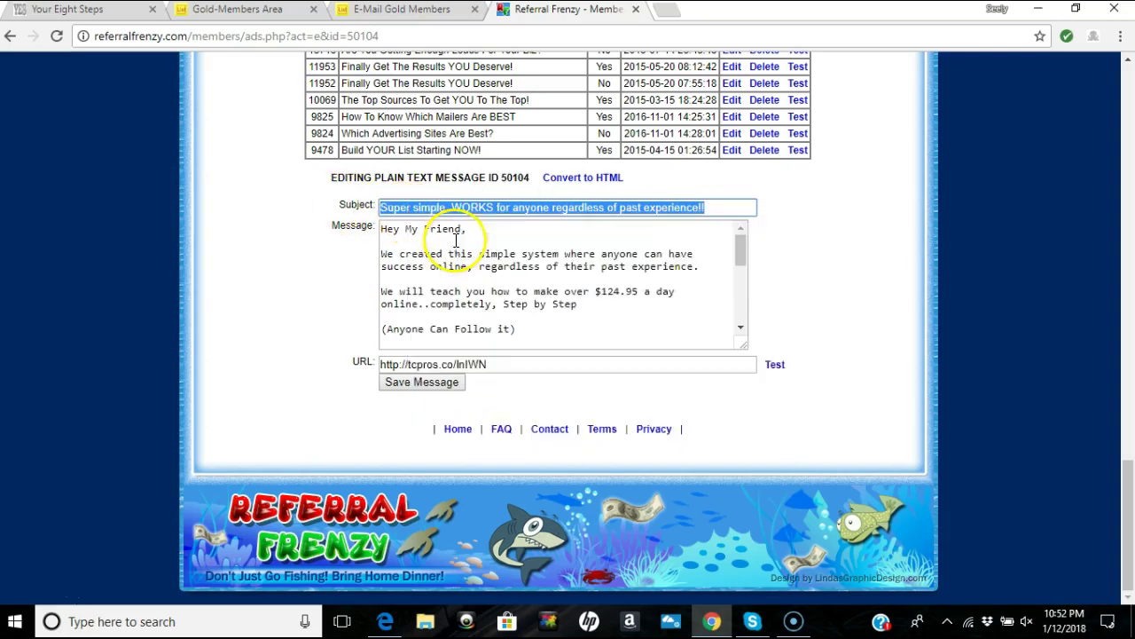
left_click(396, 10)
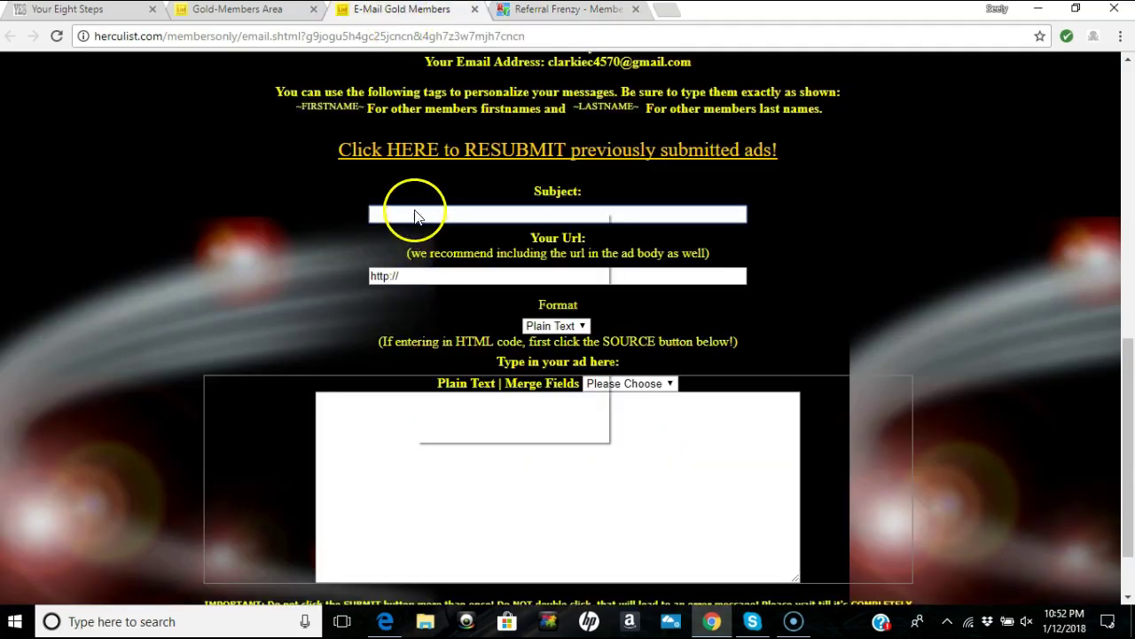
right_click(415, 213)
left_click(457, 313)
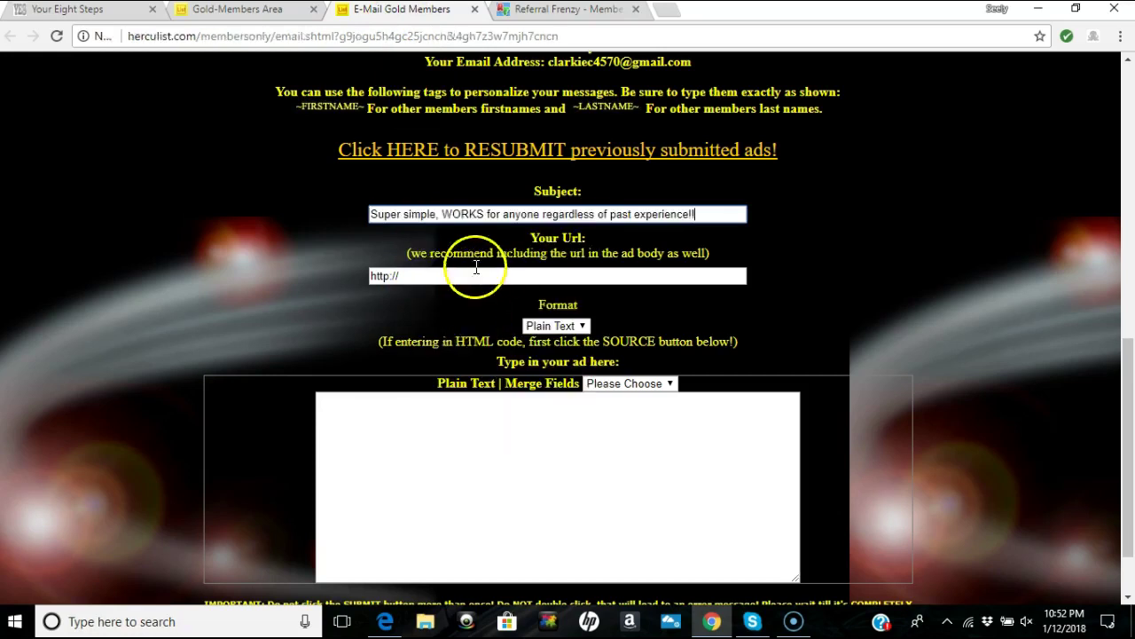
Step: Copy the ad's tracking URL from the Referral Frenzy ad editor
left_click(545, 19)
left_click_drag(505, 370, 366, 375)
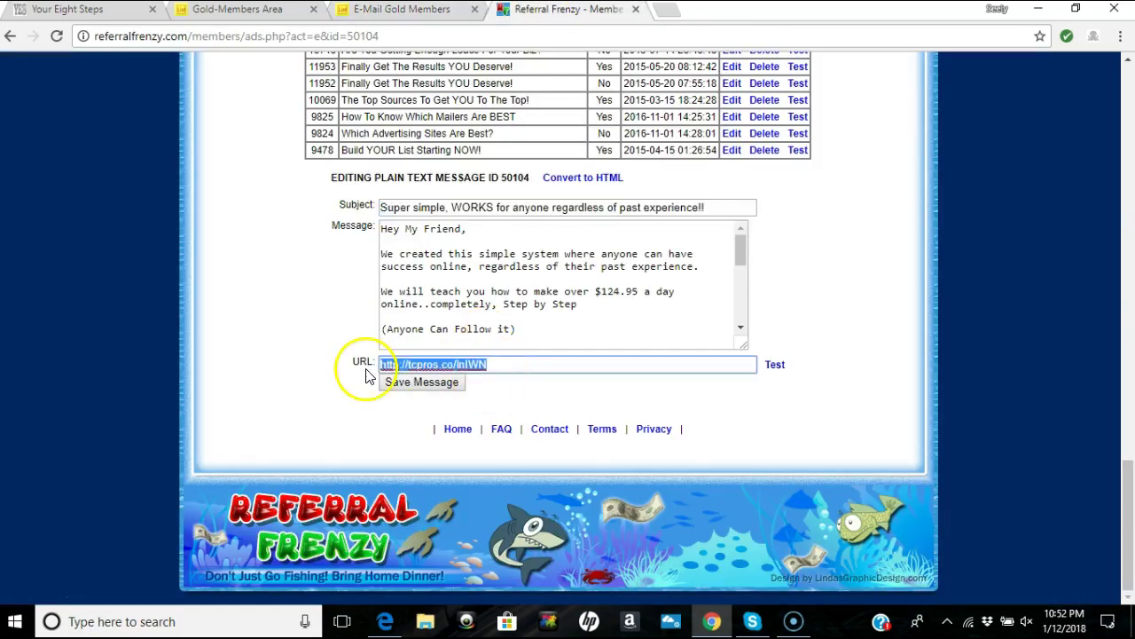
right_click(398, 364)
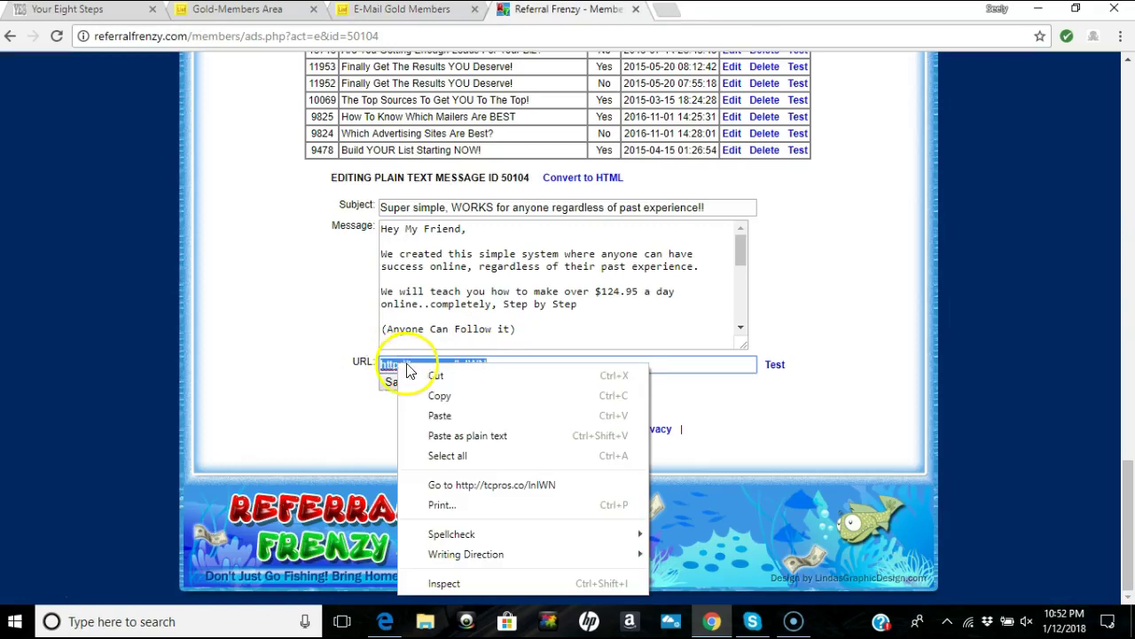
left_click(442, 396)
left_click(667, 10)
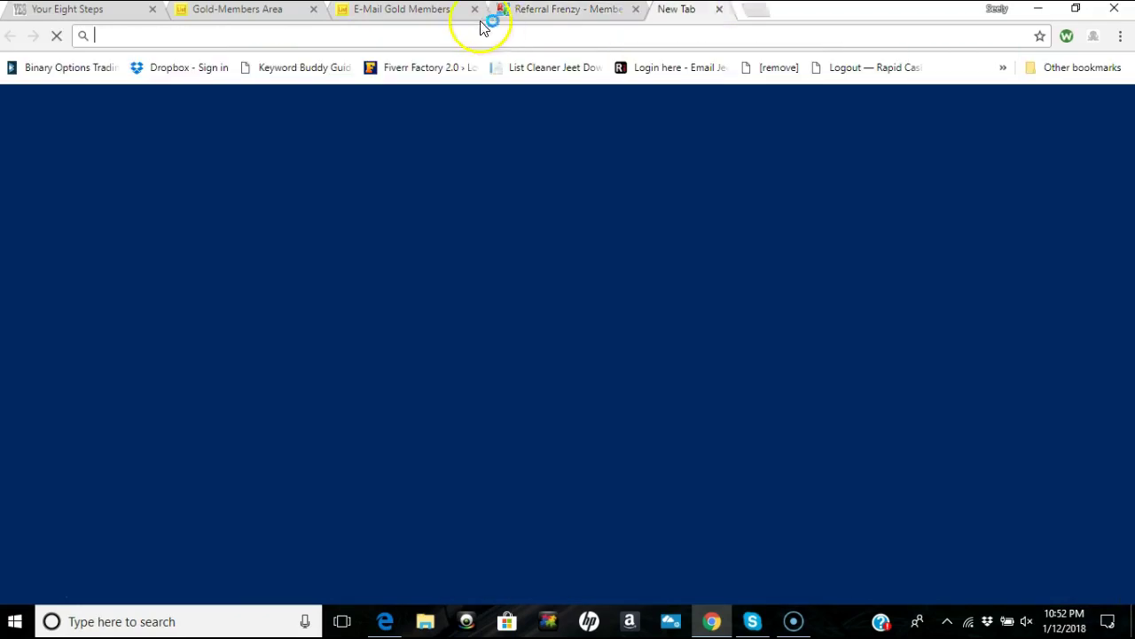
Step: Paste and load the tracking URL to check it reaches the squeeze_08 page
right_click(470, 35)
left_click(504, 135)
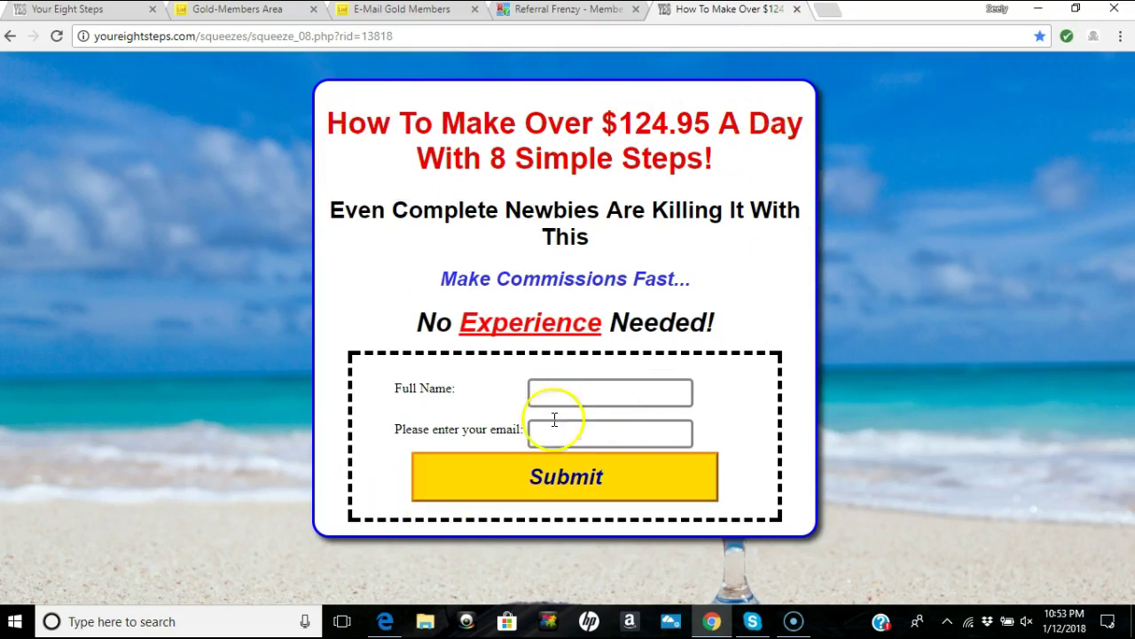
left_click(798, 9)
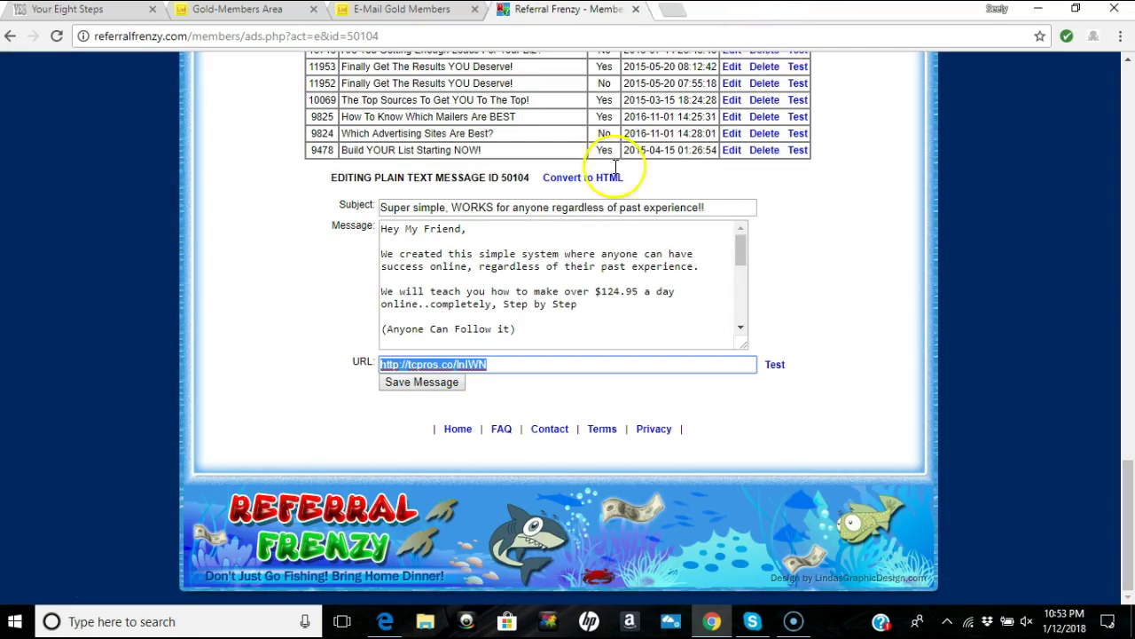
left_click(430, 18)
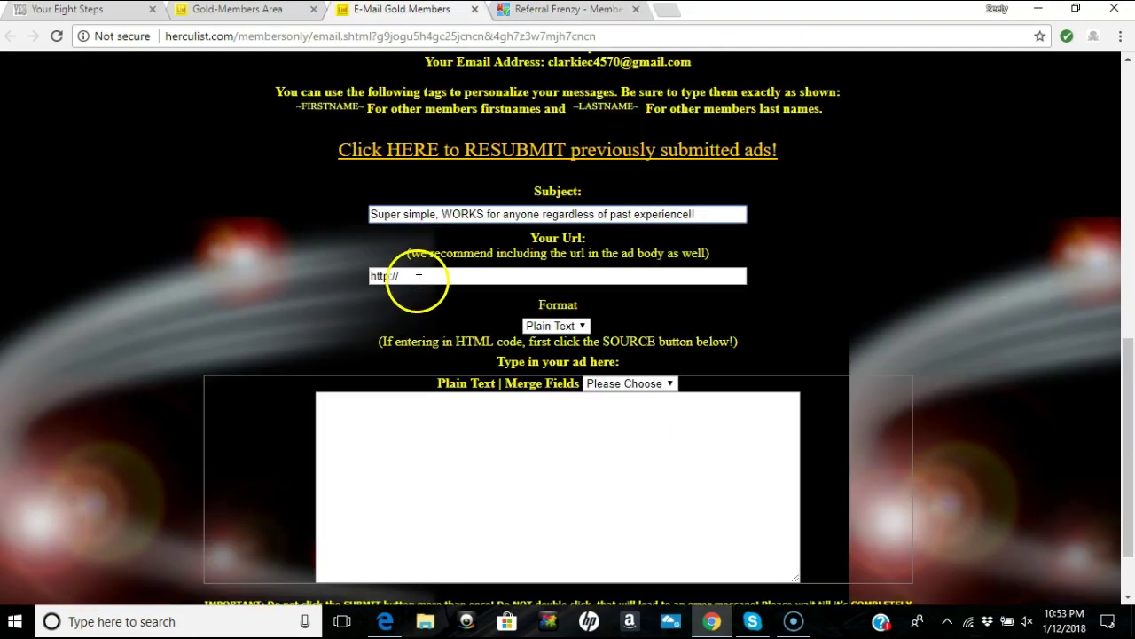
left_click_drag(418, 276, 388, 274)
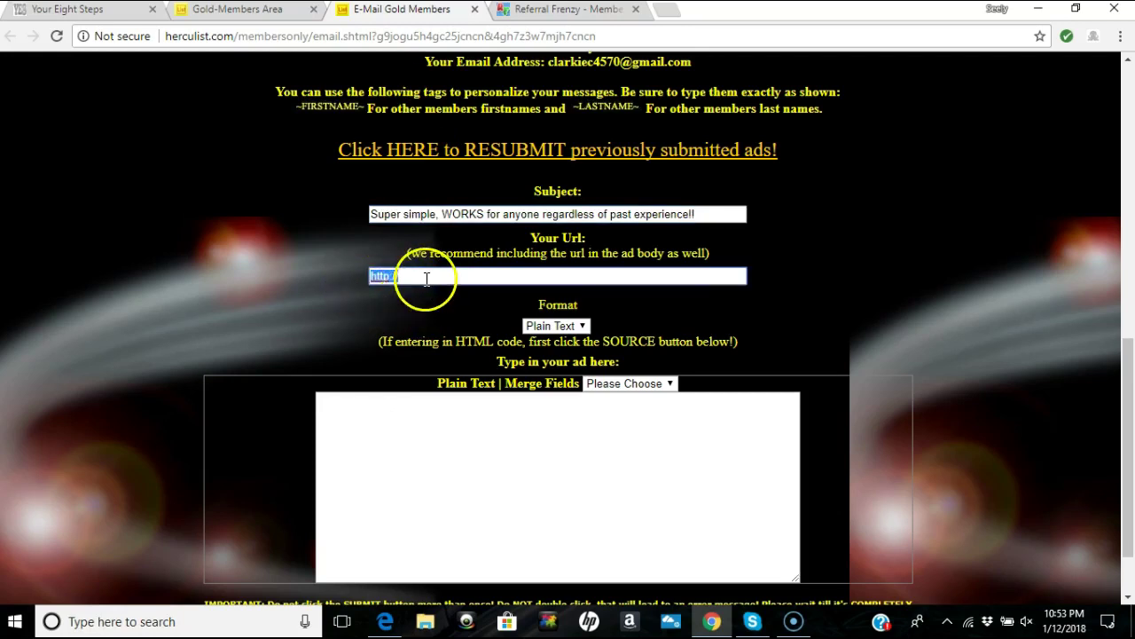
left_click(426, 278)
type("/")
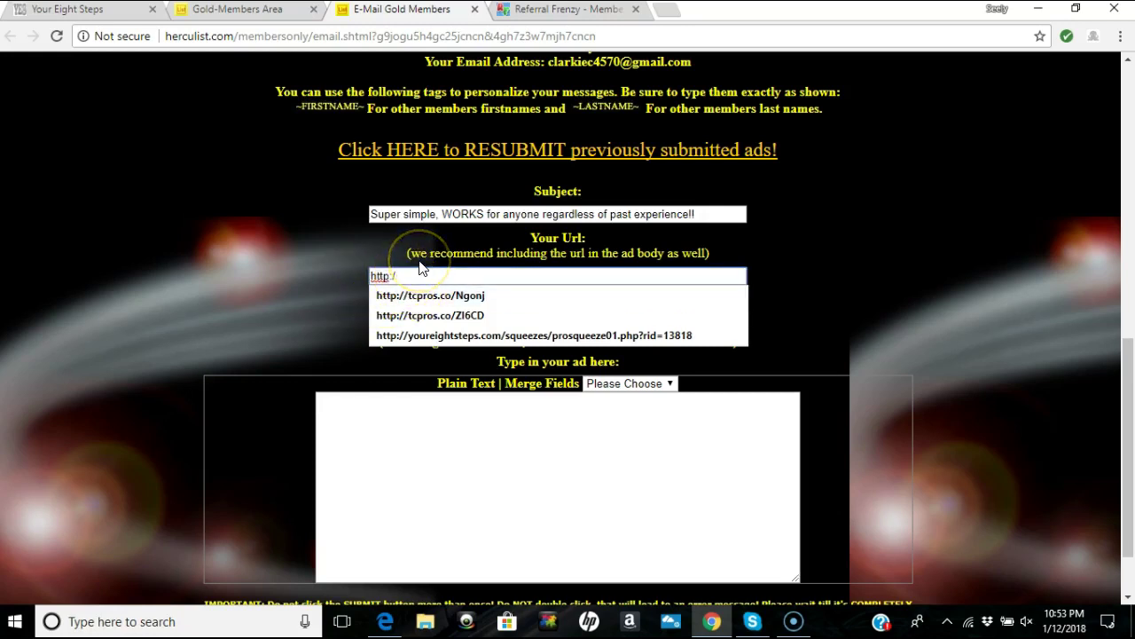
key("BackSpace")
key("BackSpace")
key("BackSpace")
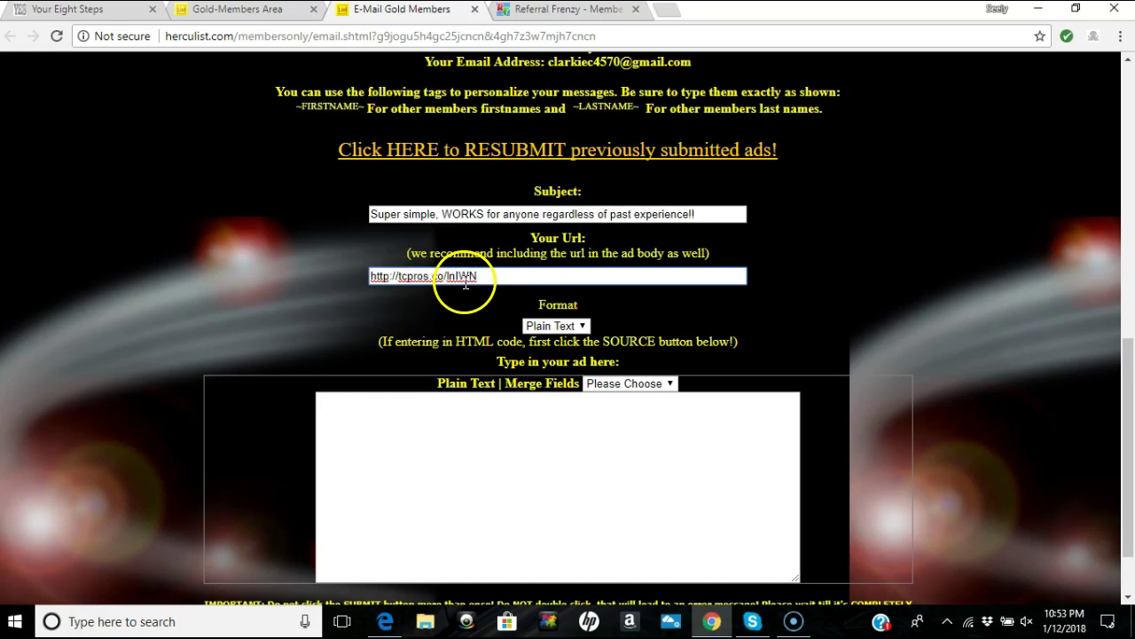
left_click(392, 415)
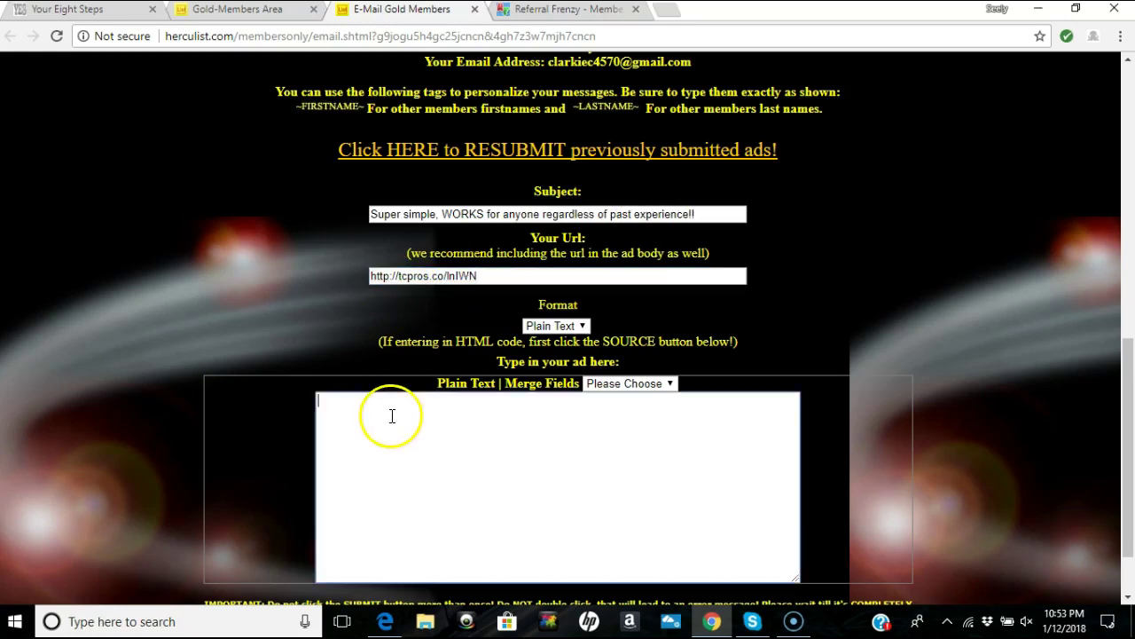
Step: Select and copy the entire Referral Frenzy ad message
left_click(550, 16)
left_click(481, 289)
right_click(476, 291)
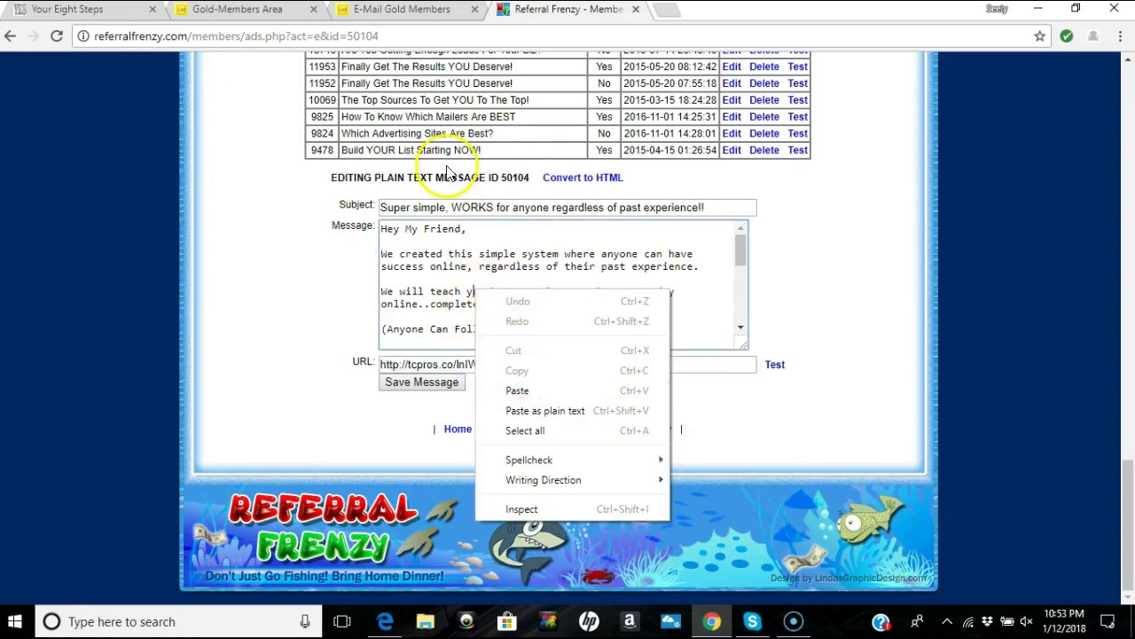
left_click(437, 274)
right_click(435, 272)
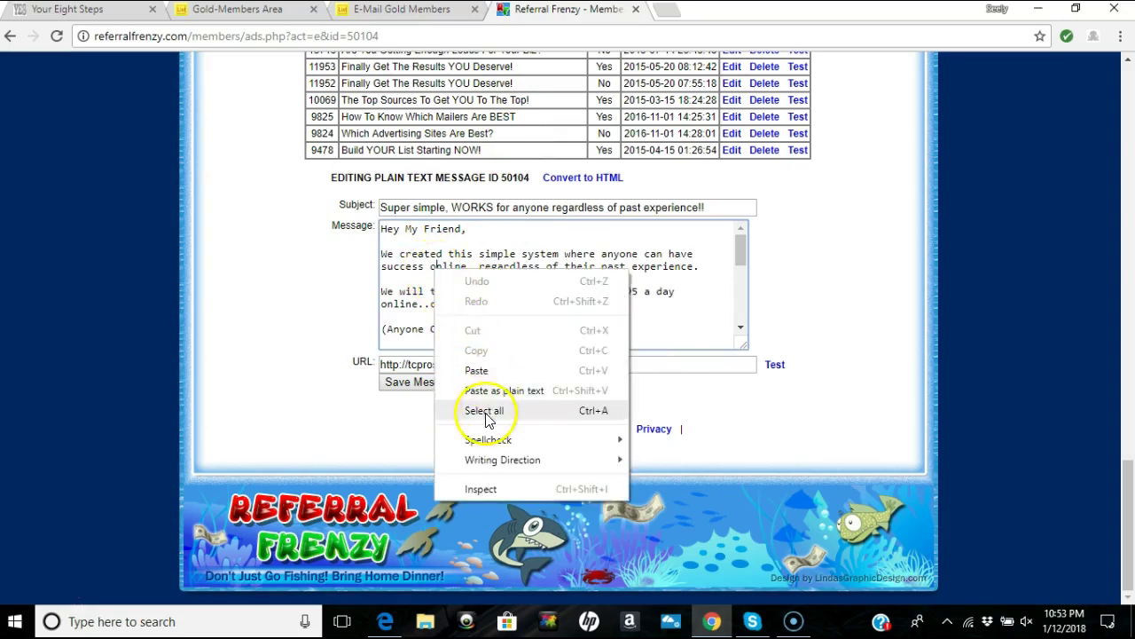
left_click(487, 415)
right_click(489, 289)
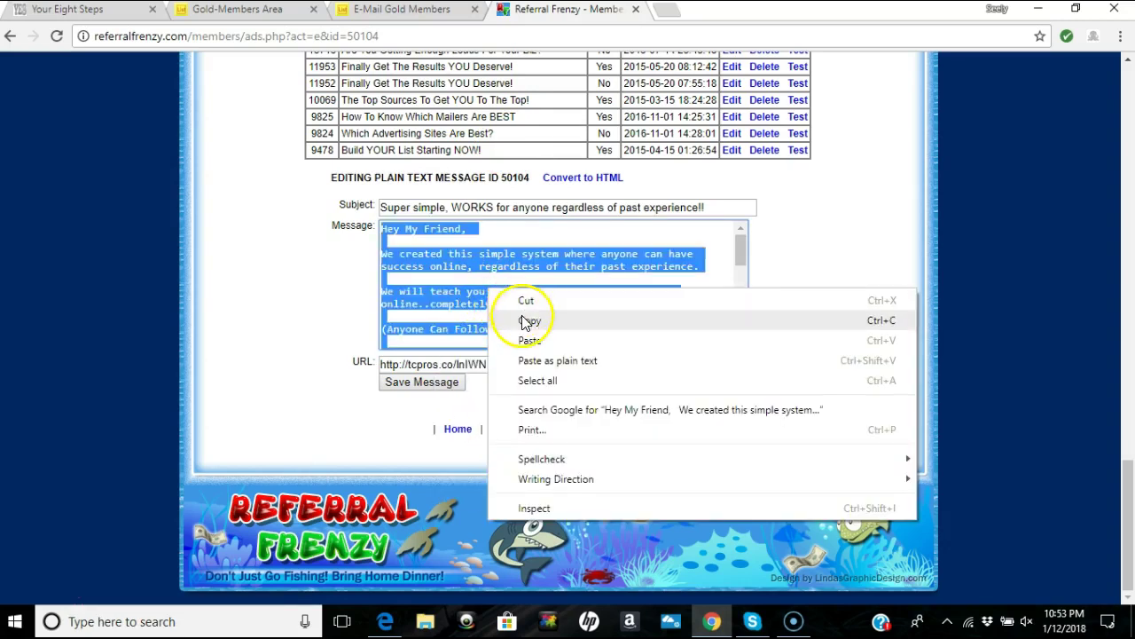
left_click(529, 321)
Step: Paste the message into the Herculist ad body and check it ends with the sign-off
left_click(408, 16)
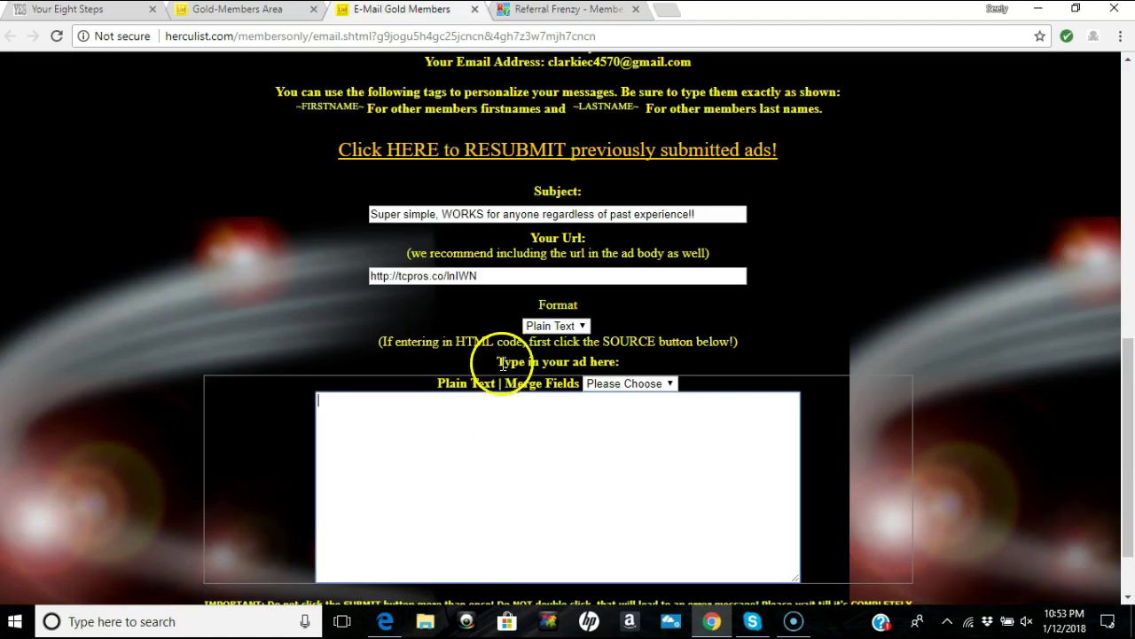
right_click(416, 438)
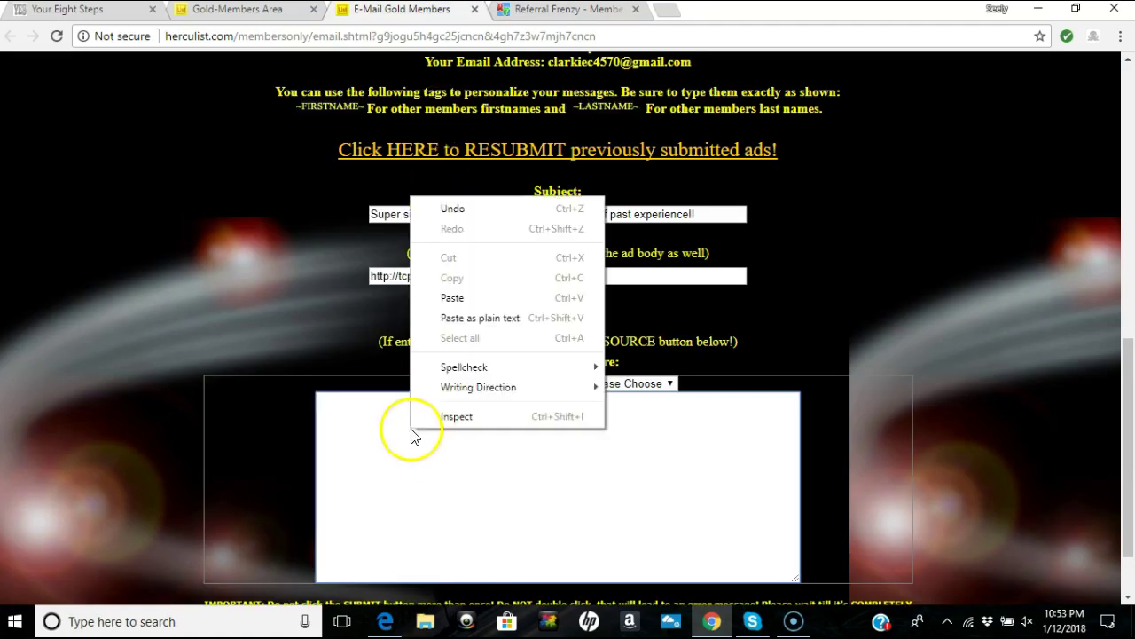
left_click(463, 296)
scroll(200, 367, "down", 2)
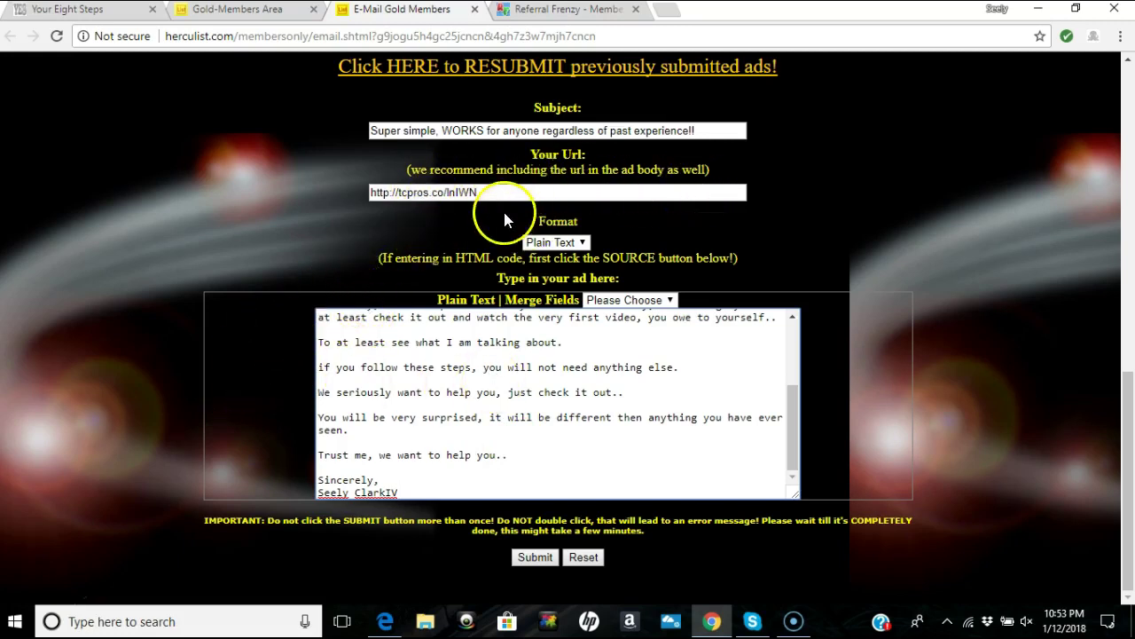
Step: Copy the tracking URL from Your Url and add it on a new line after 'Step by Step'
left_click_drag(500, 198, 314, 201)
right_click(395, 193)
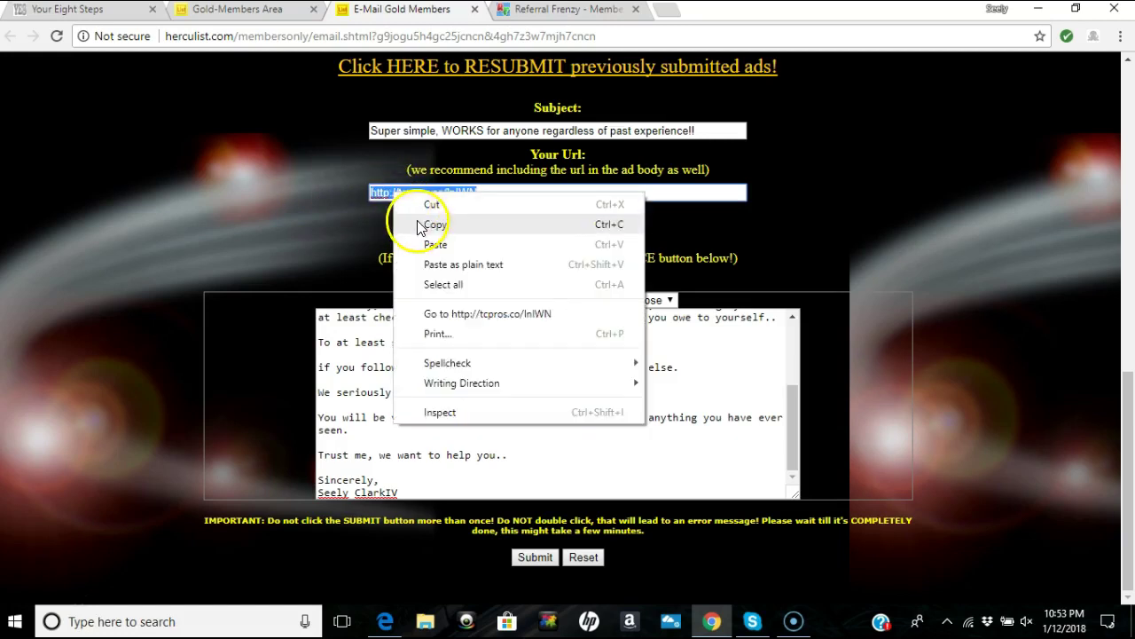
left_click(422, 227)
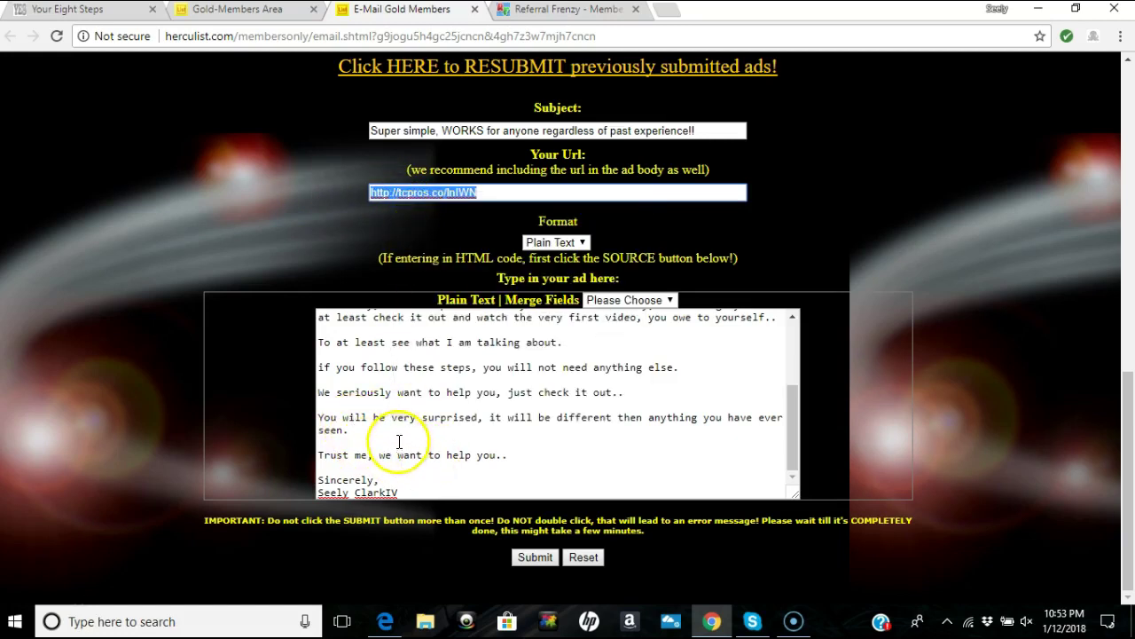
scroll(385, 418, "up", 2)
scroll(405, 435, "up", 1)
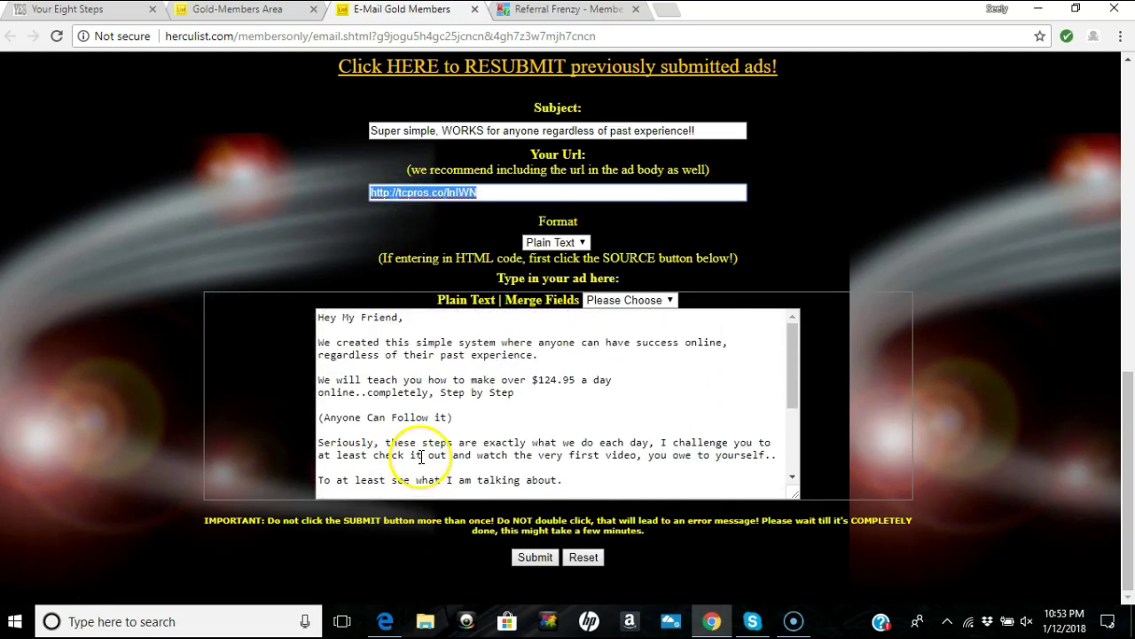
left_click(520, 392)
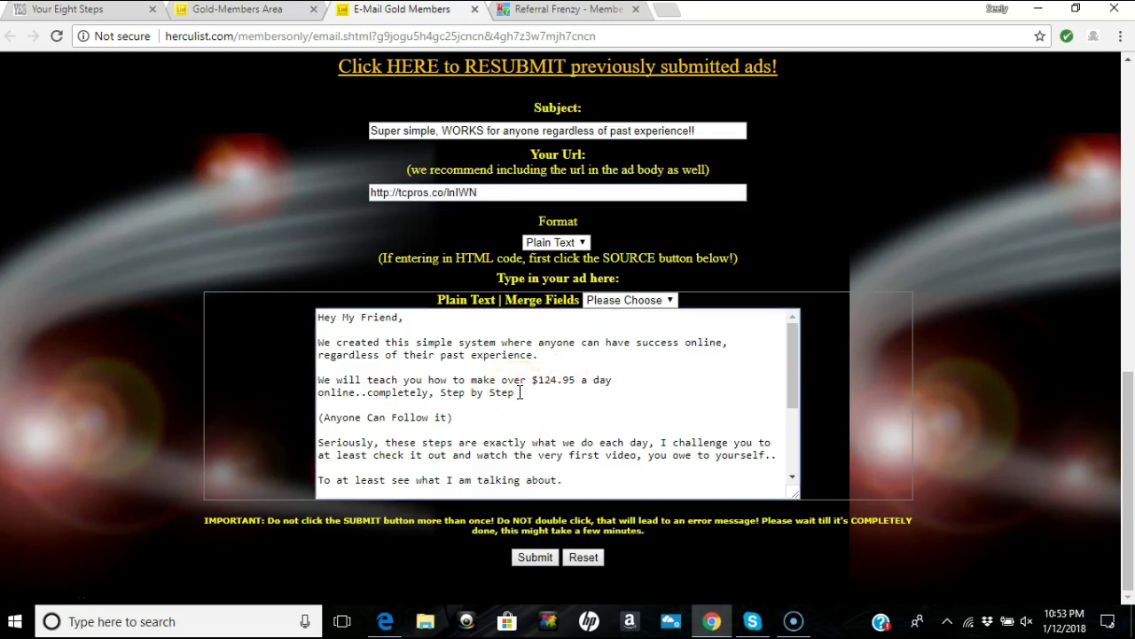
key("Return")
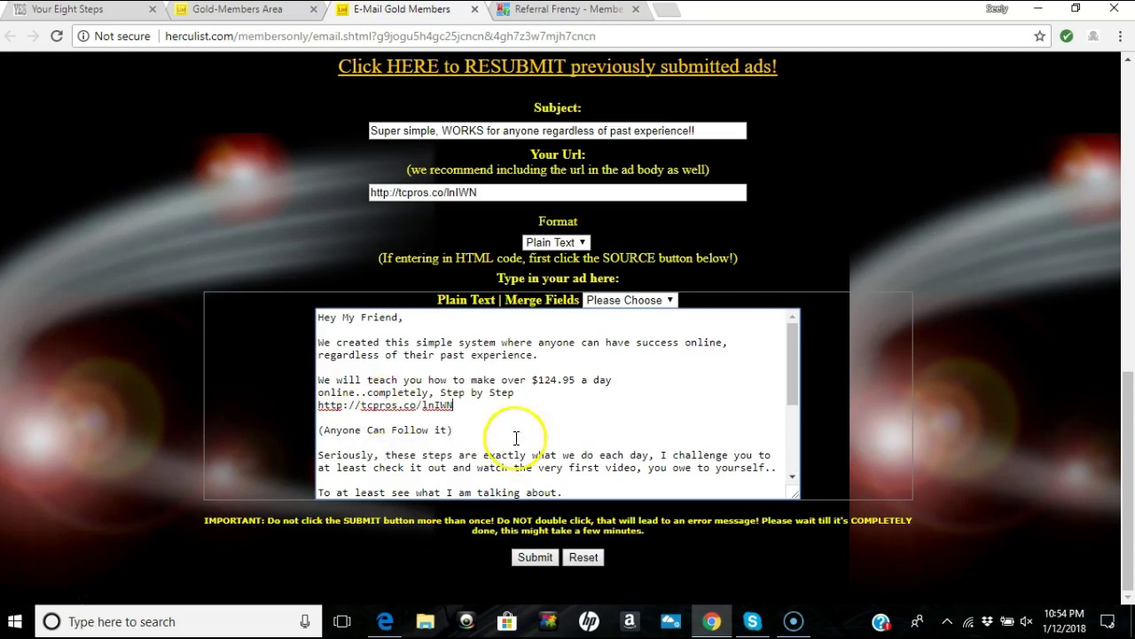
Step: Add the tracking link again on a new line after 'Trust me, we want to help you..'
scroll(441, 393, "down", 2)
scroll(426, 385, "down", 1)
scroll(444, 405, "down", 1)
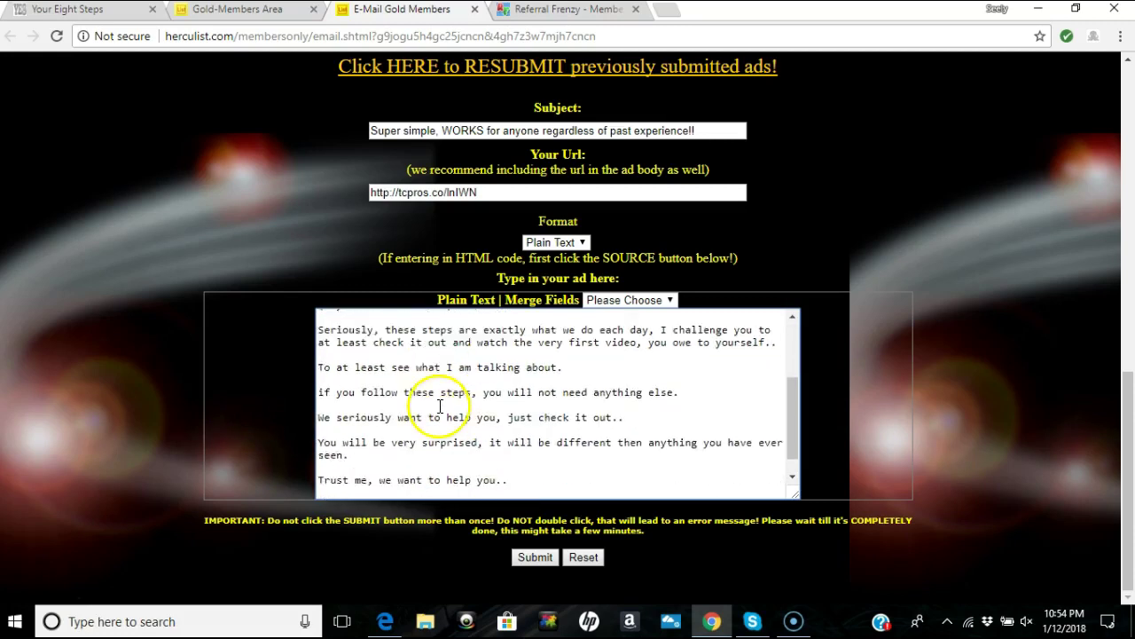
scroll(451, 426, "down", 1)
left_click(512, 455)
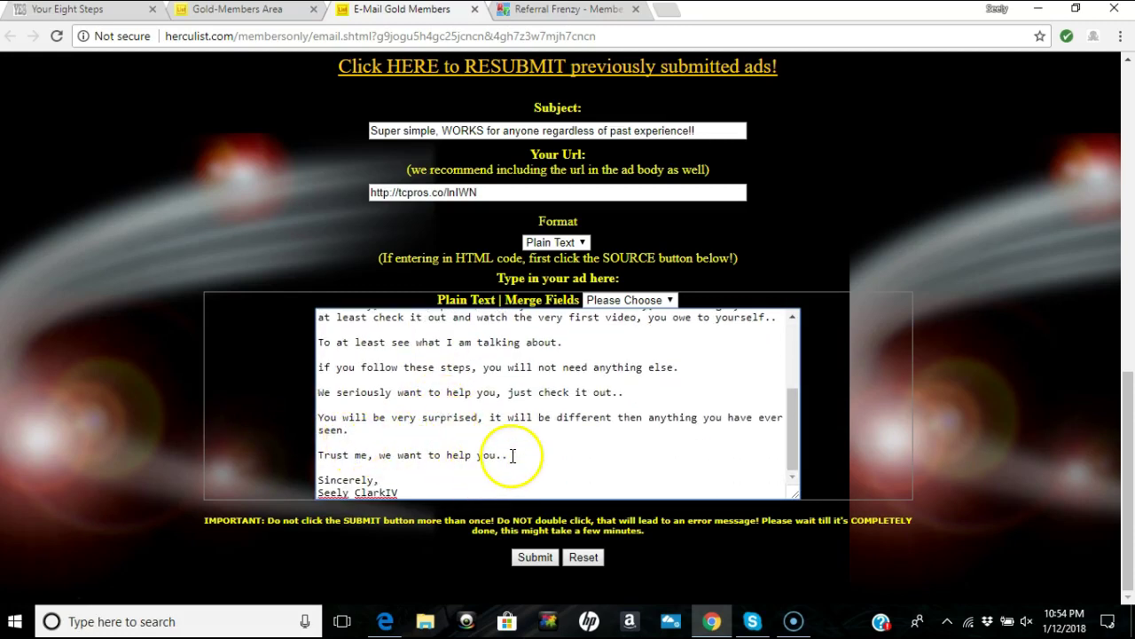
key("Return")
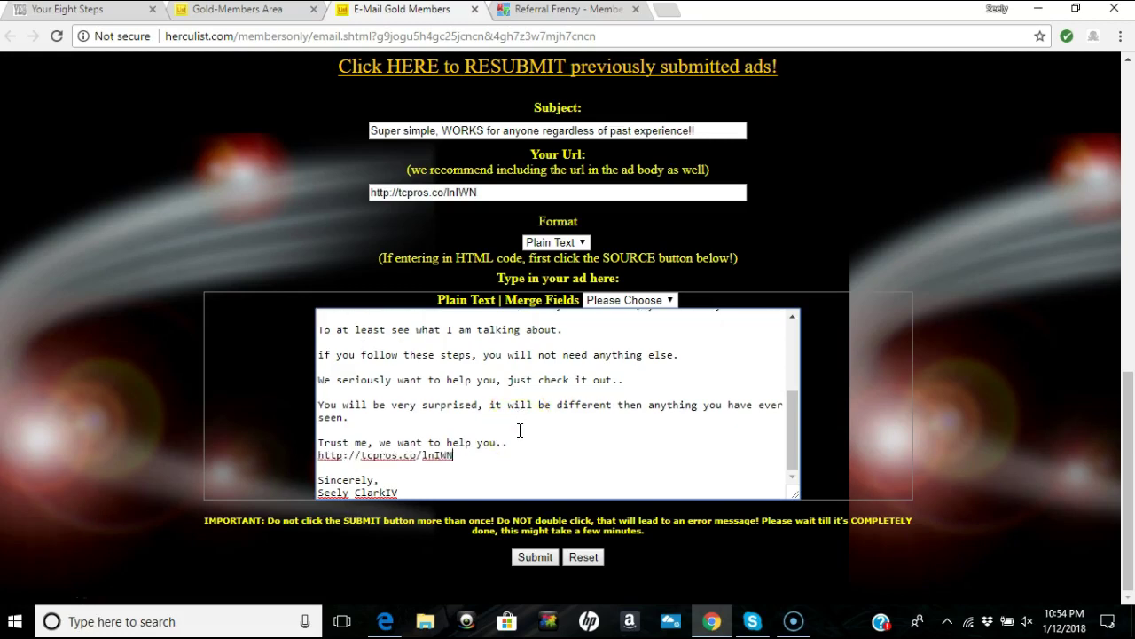
scroll(465, 394, "up", 5)
scroll(393, 354, "up", 2)
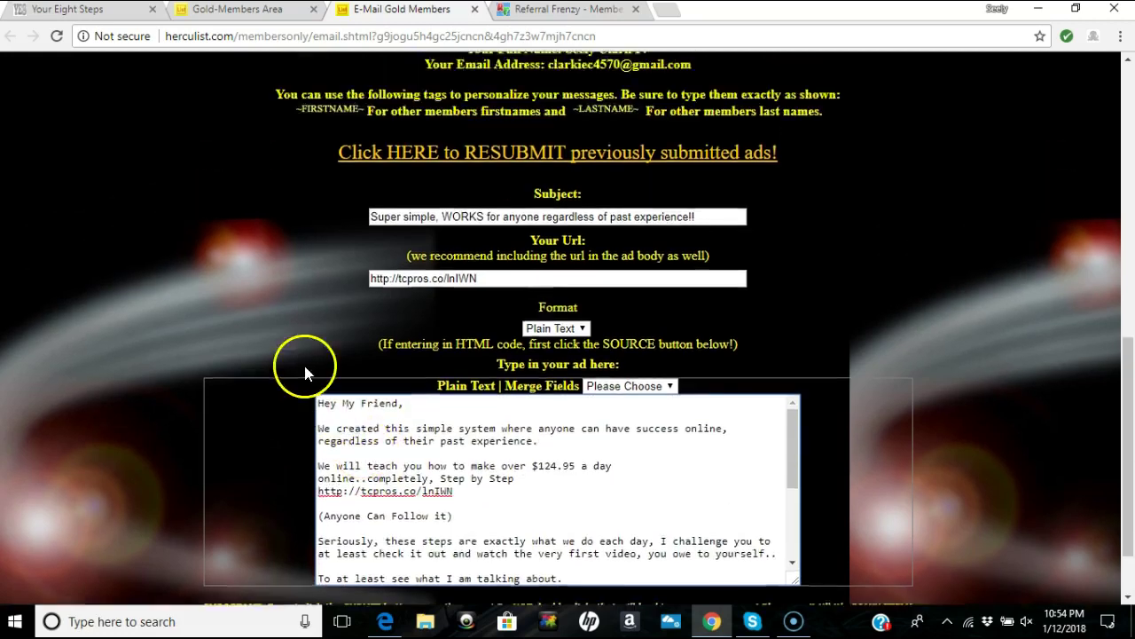
scroll(305, 367, "up", 2)
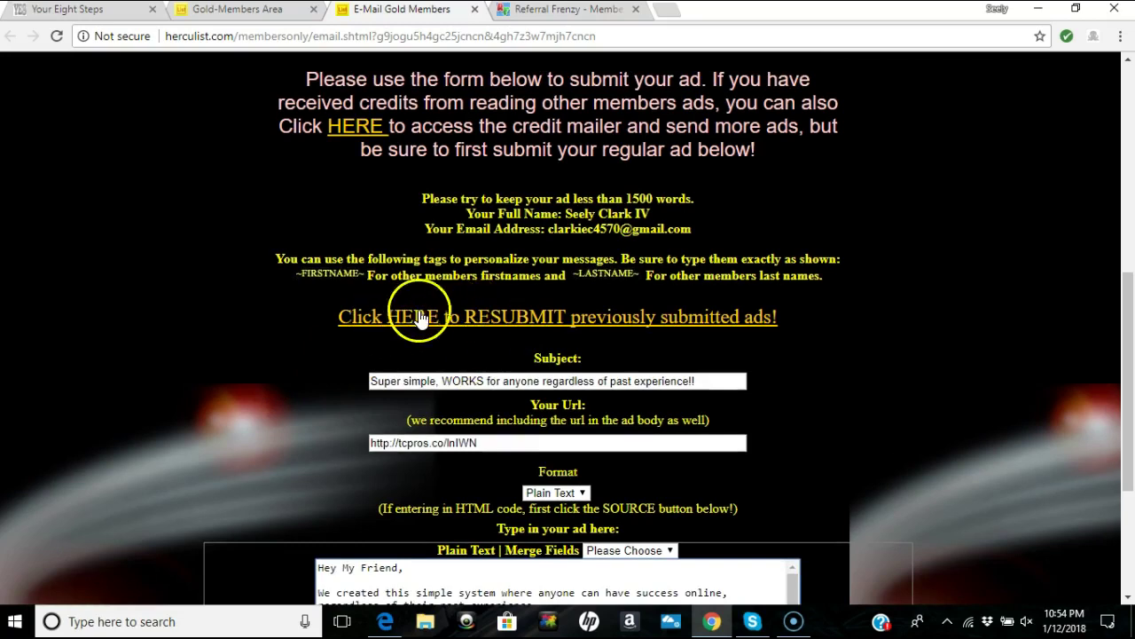
scroll(161, 419, "down", 2)
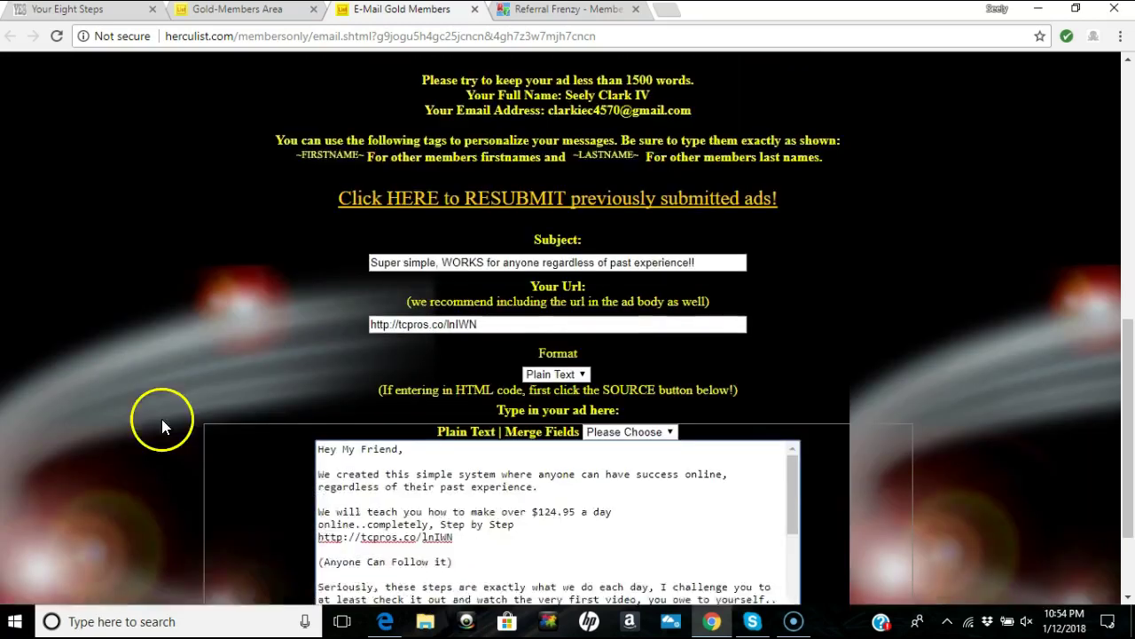
scroll(162, 419, "down", 2)
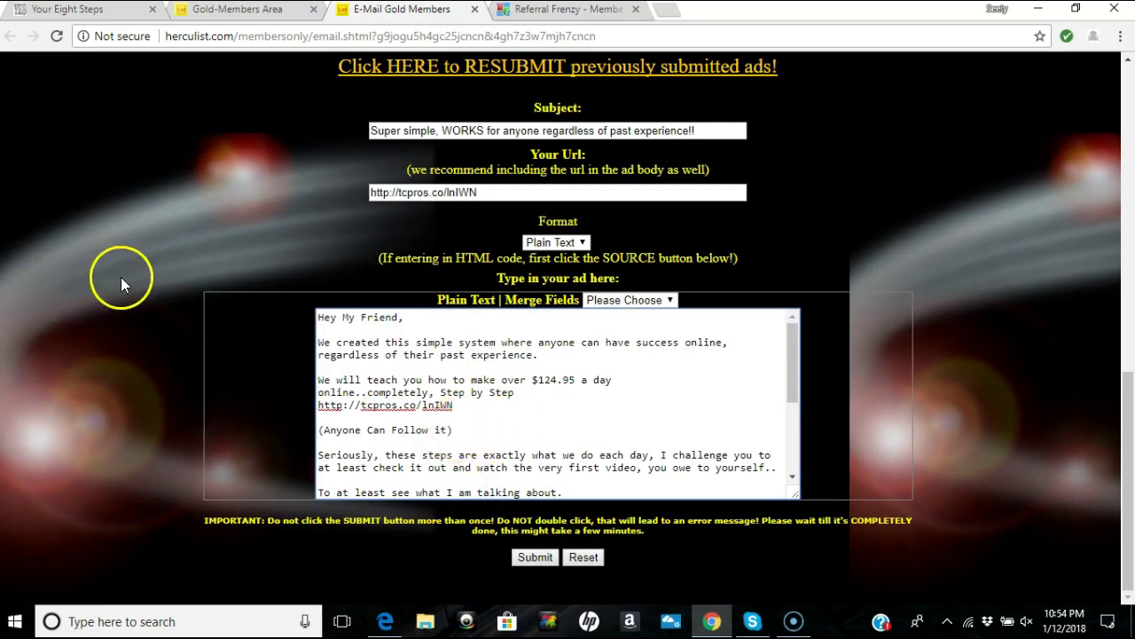
scroll(122, 284, "up", 3)
scroll(81, 302, "up", 3)
scroll(92, 306, "up", 3)
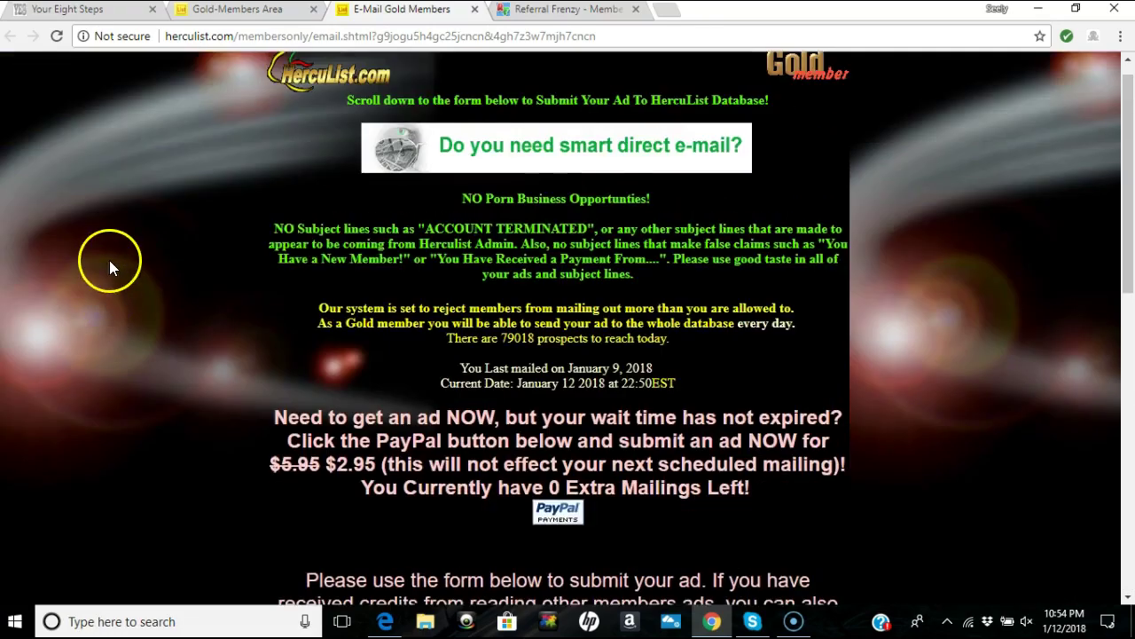
scroll(109, 260, "down", 3)
scroll(133, 237, "down", 4)
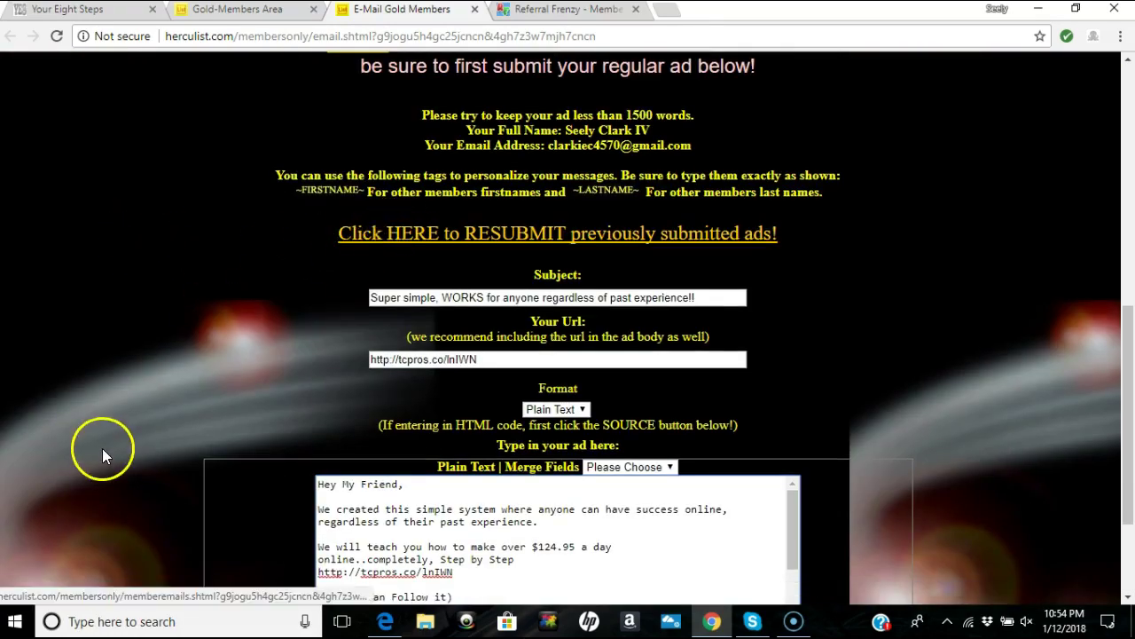
scroll(106, 271, "down", 2)
scroll(430, 217, "up", 2)
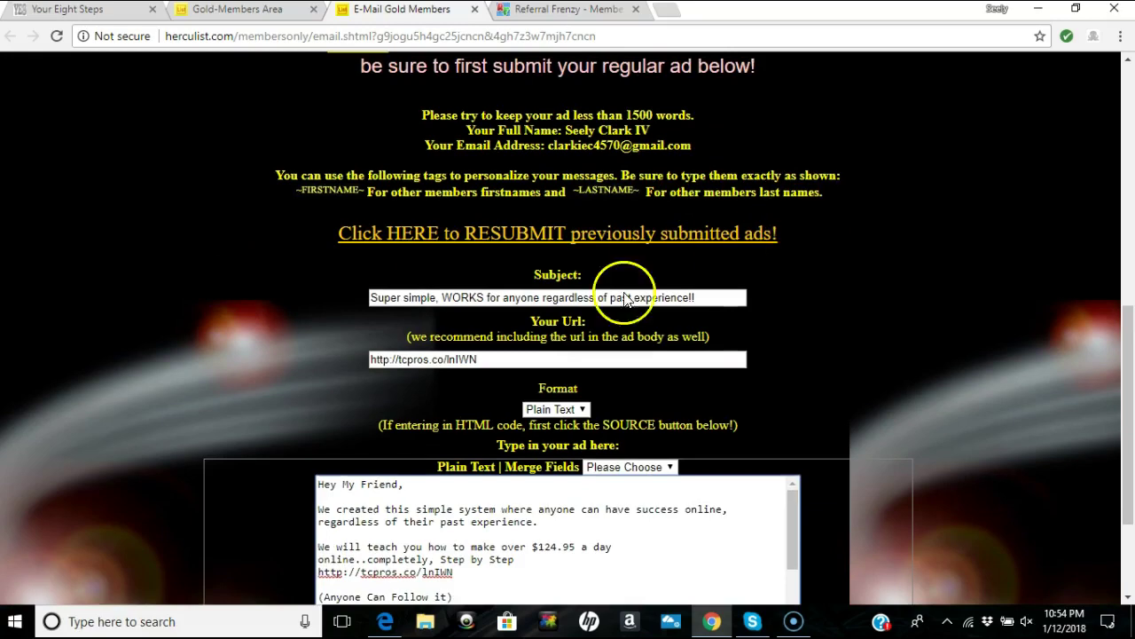
scroll(470, 175, "up", 2)
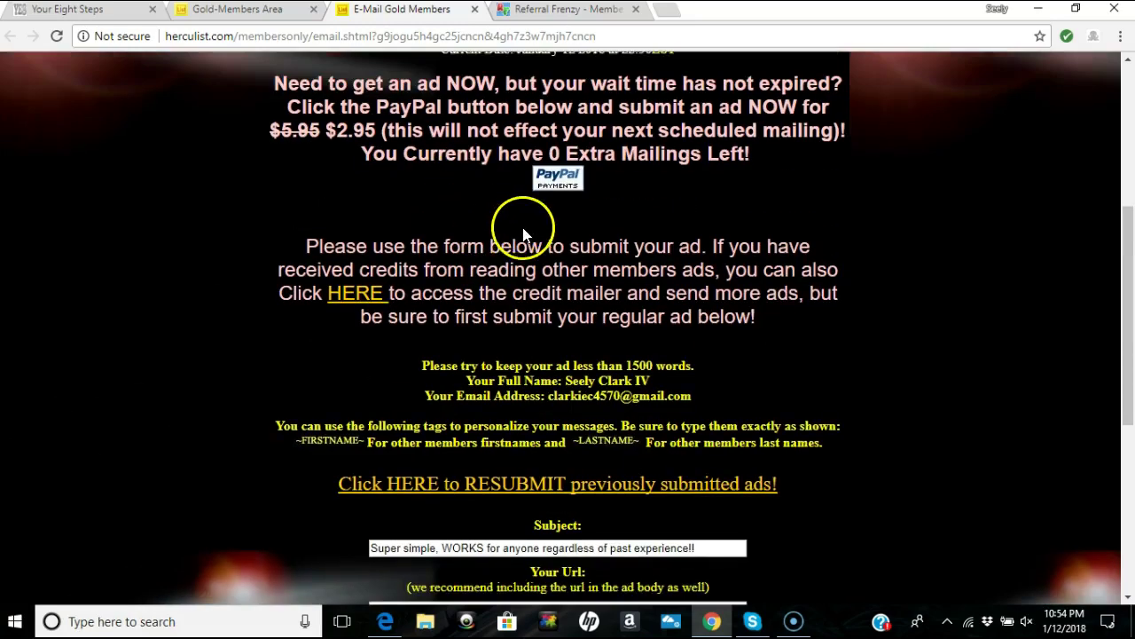
scroll(510, 266, "up", 4)
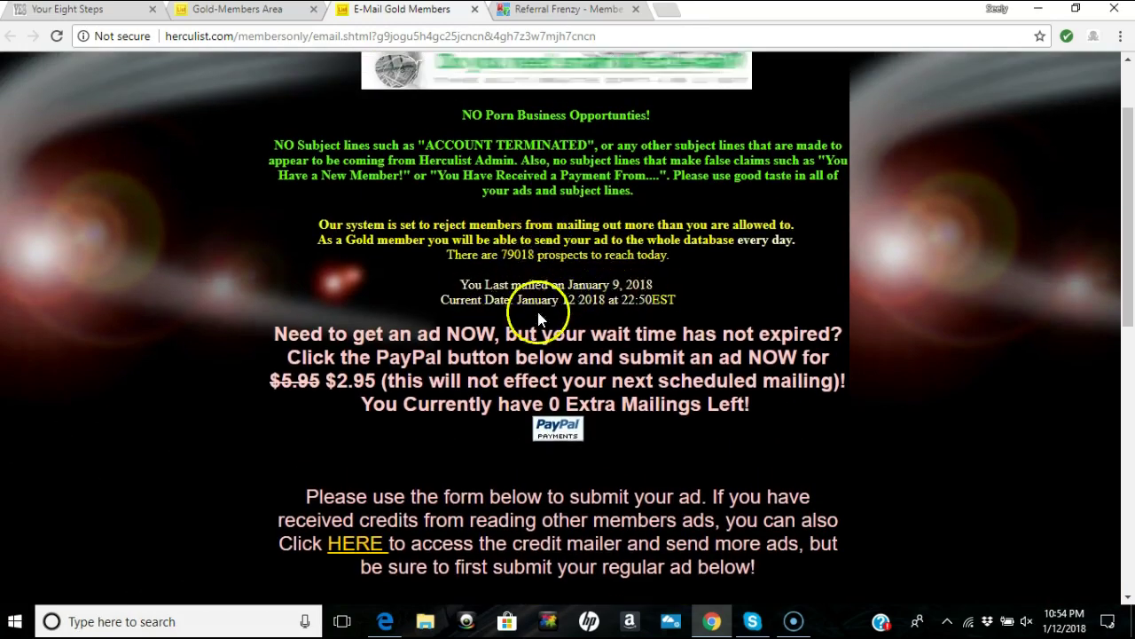
scroll(271, 452, "down", 6)
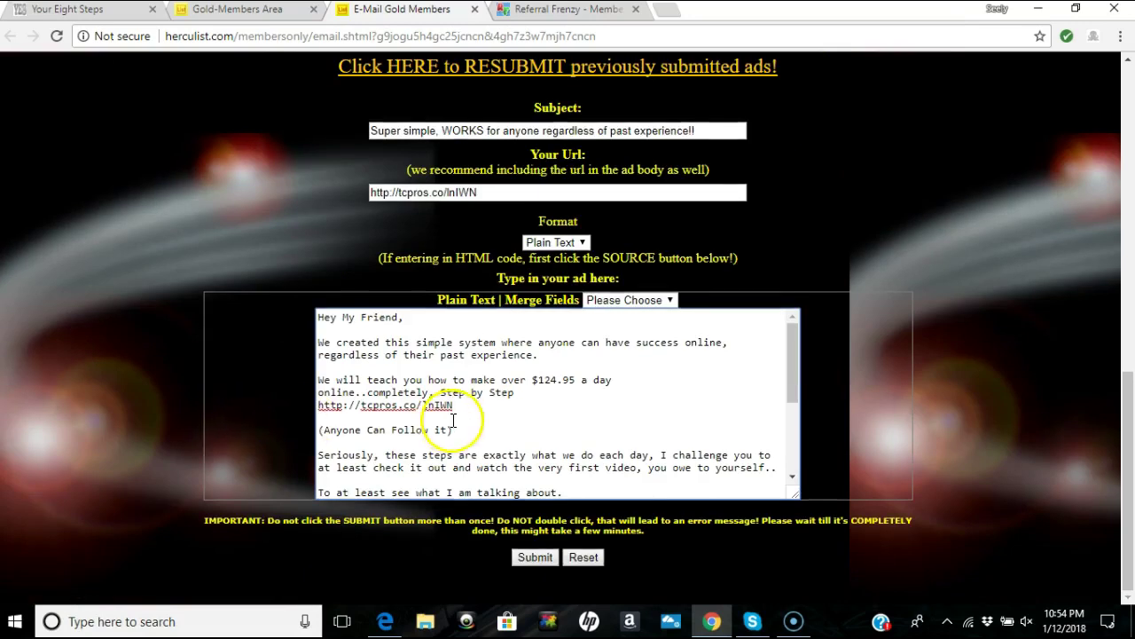
scroll(469, 430, "down", 2)
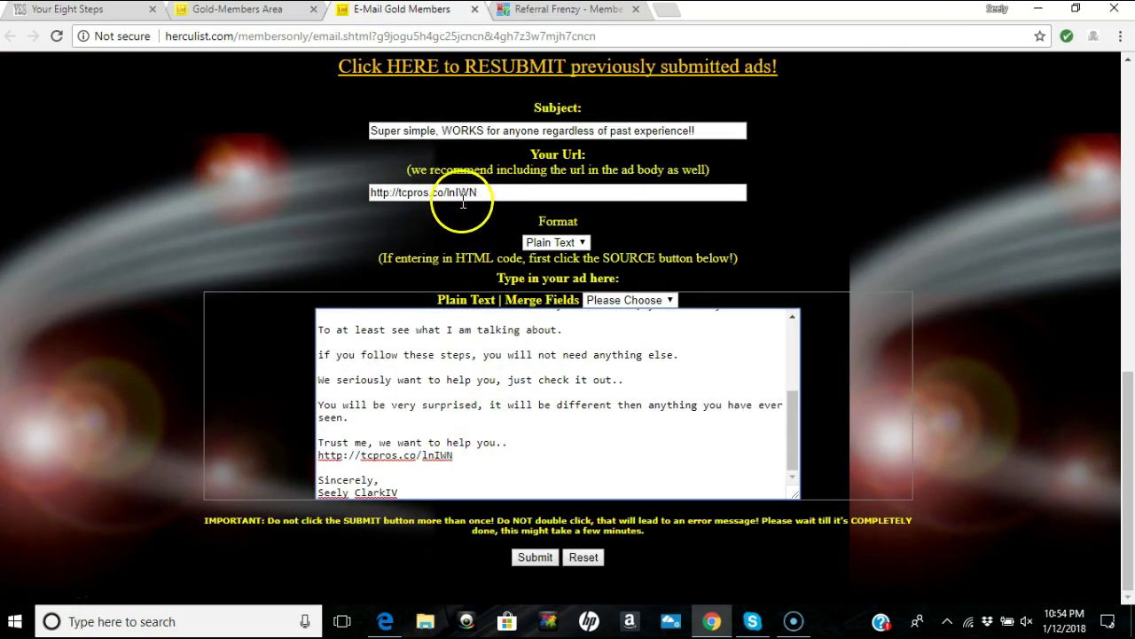
Step: Submit the ad to all 79018 members, then close the confirmation and Referral Frenzy tabs
left_click(521, 561)
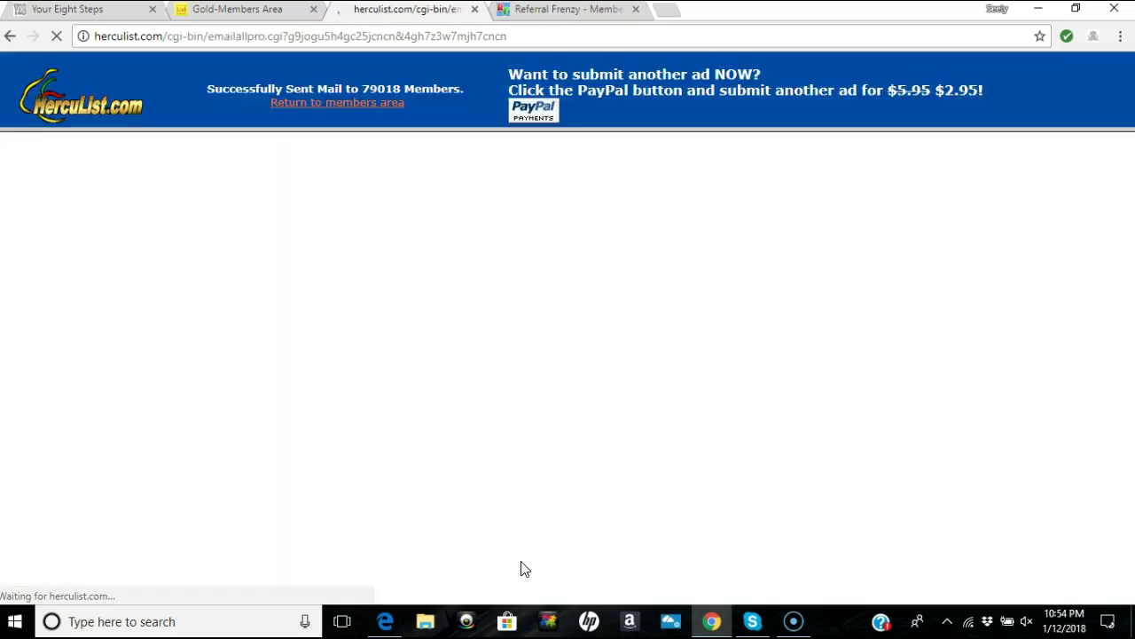
left_click(392, 104)
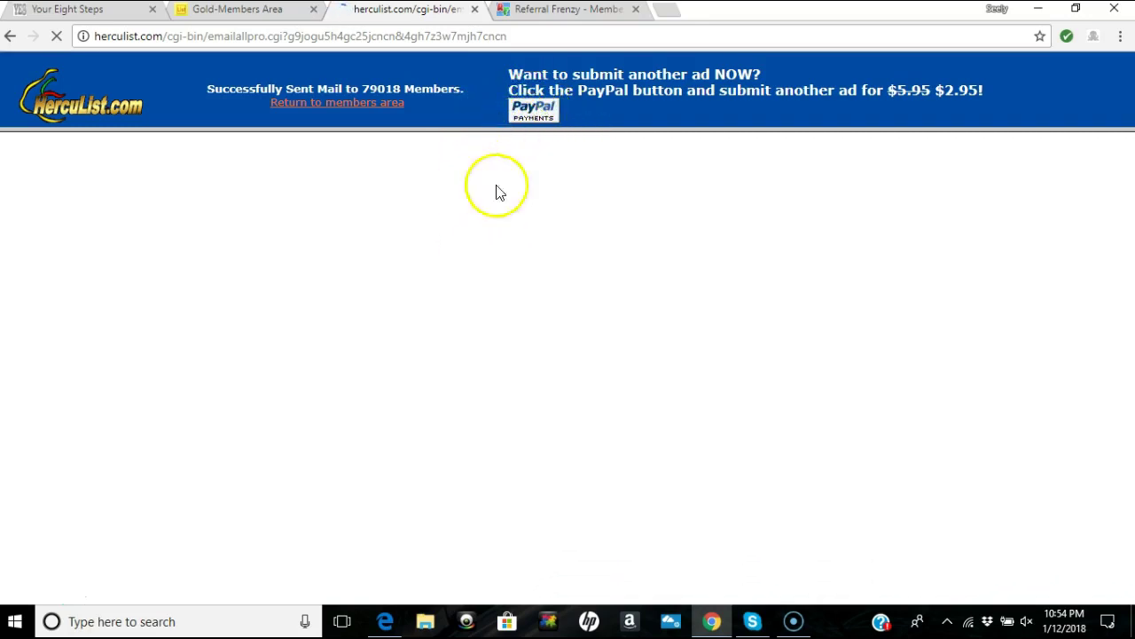
left_click(476, 11)
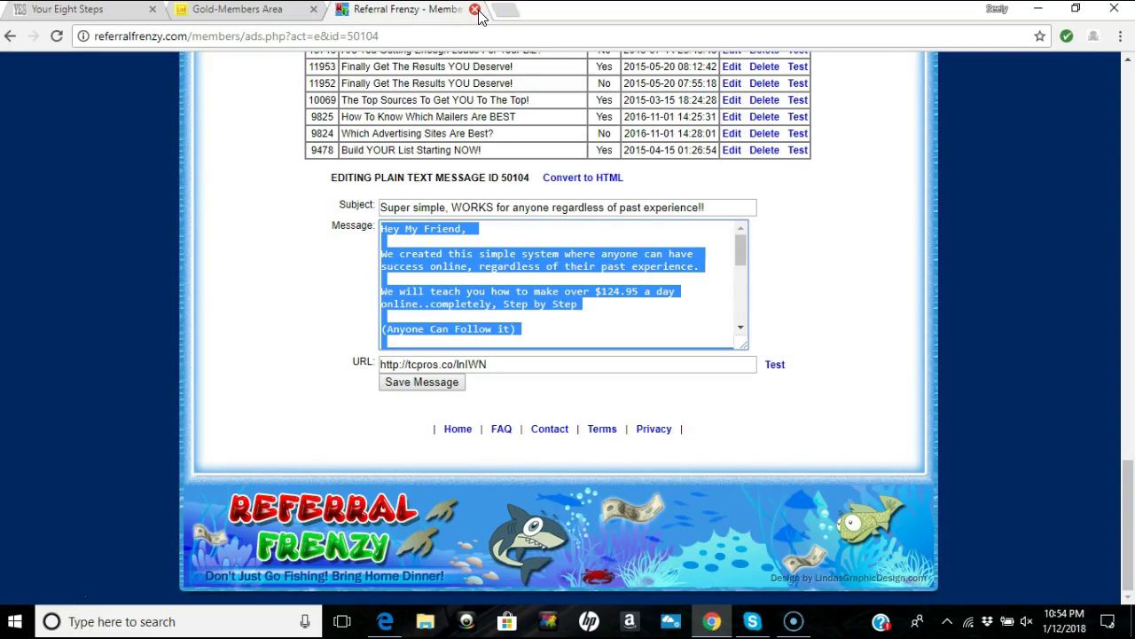
left_click(549, 315)
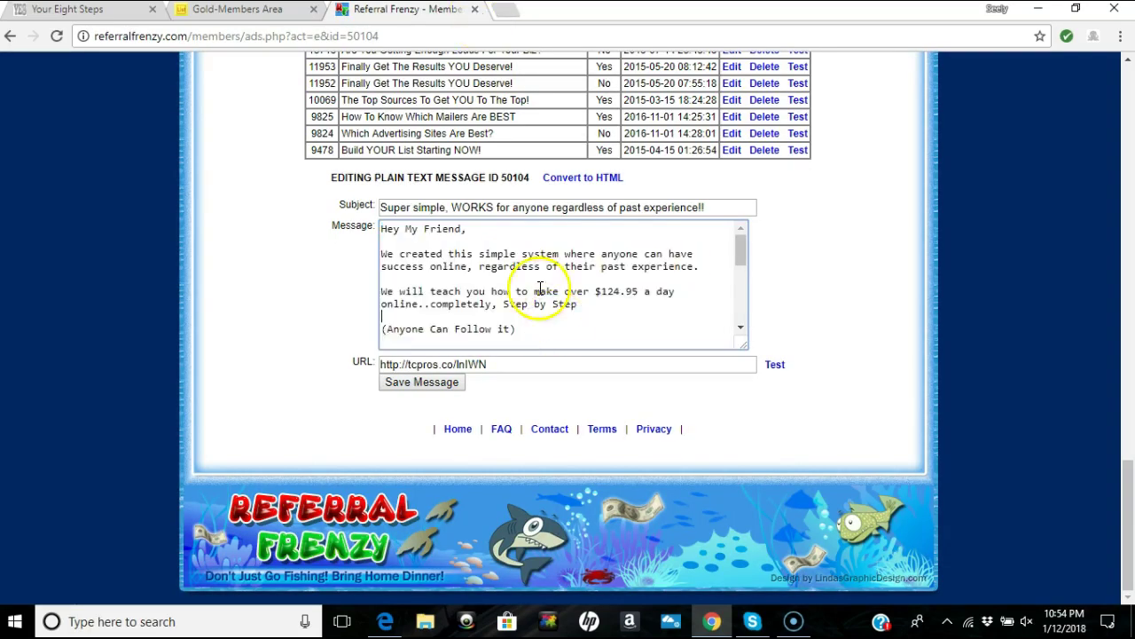
left_click(475, 11)
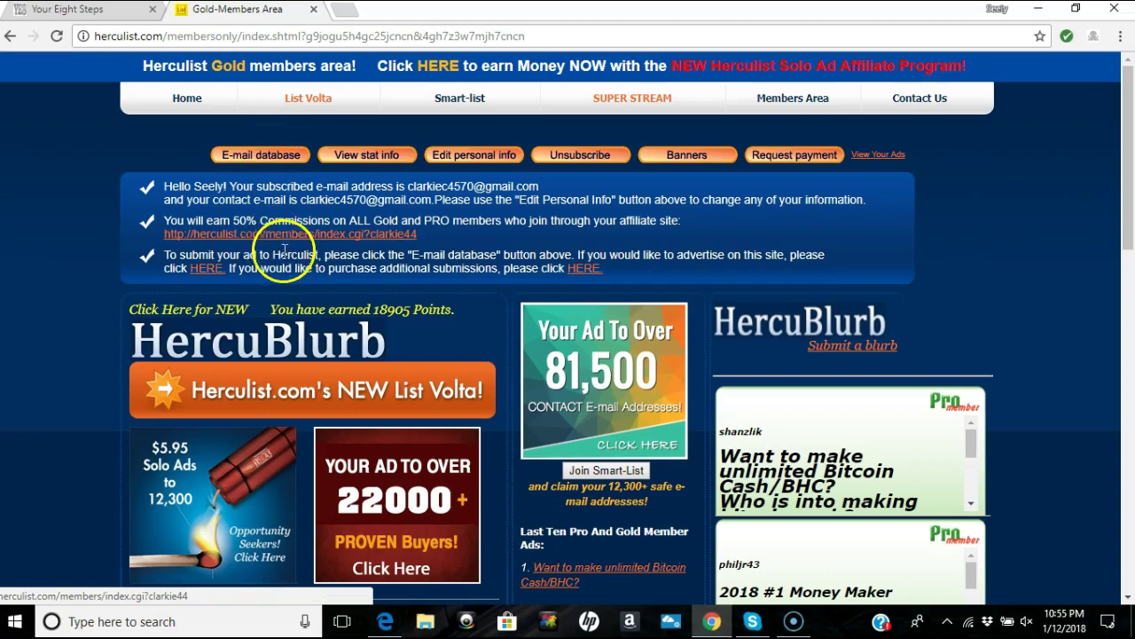
Step: Open the HercuBlurb points page from the 'Click Here for NEW' banner, showing 18,905 points
scroll(244, 266, "down", 3)
scroll(251, 276, "up", 3)
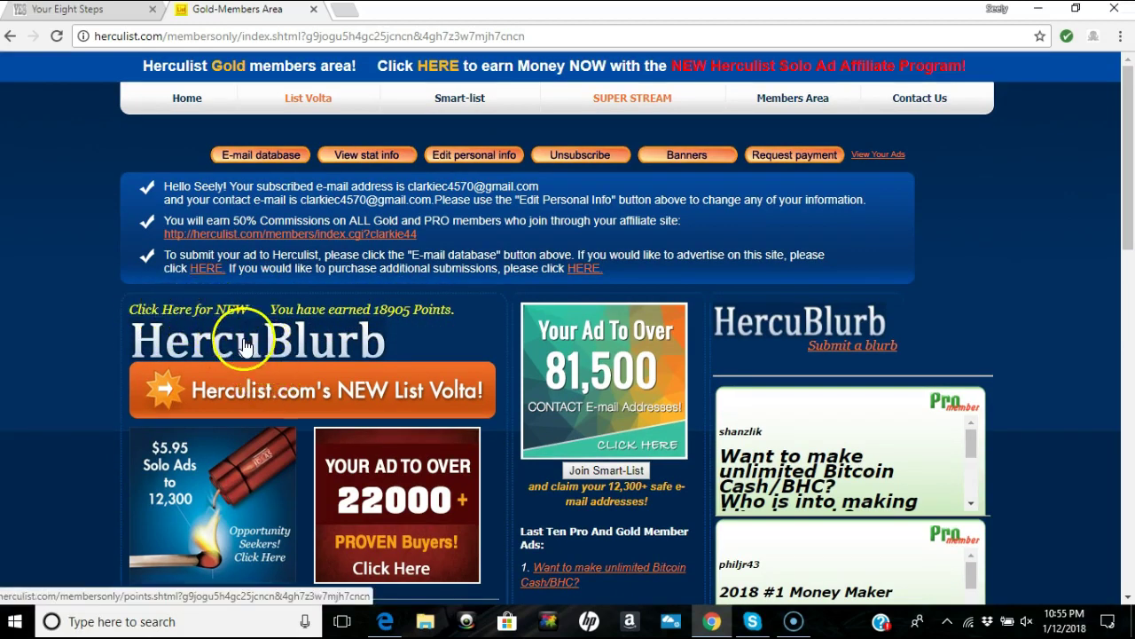
scroll(257, 350, "down", 2)
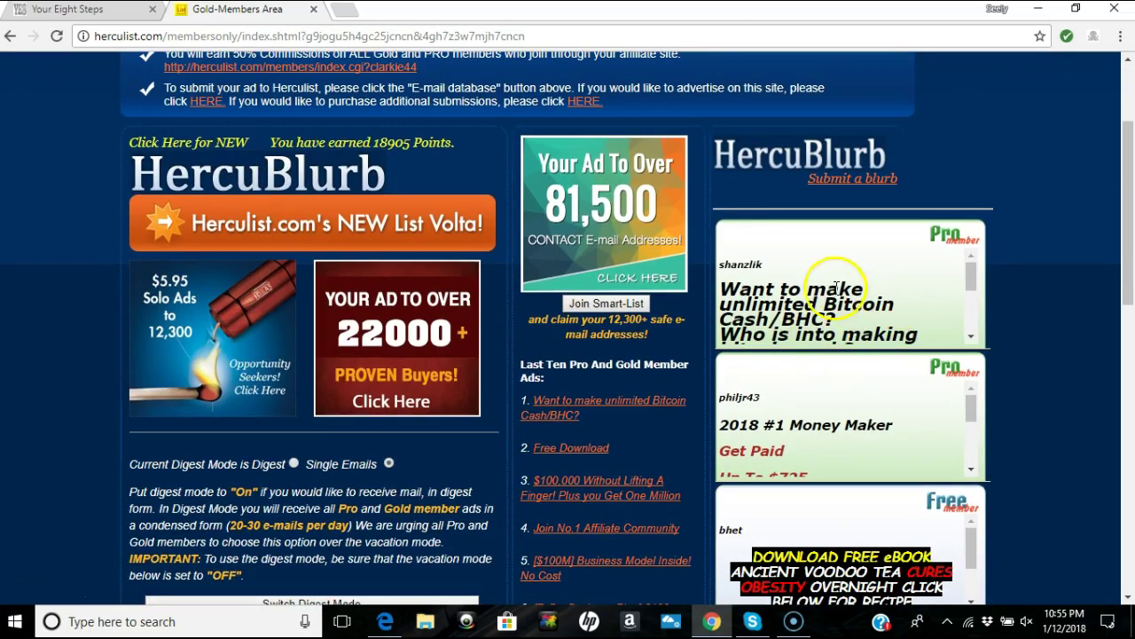
left_click(306, 174)
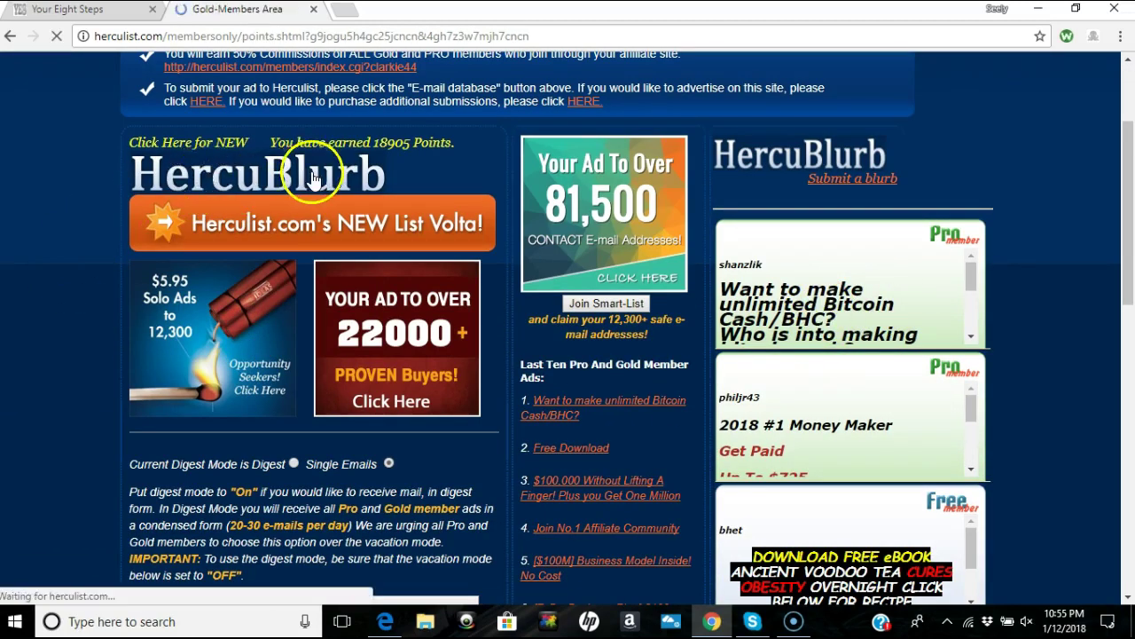
scroll(316, 244, "down", 3)
scroll(317, 253, "up", 2)
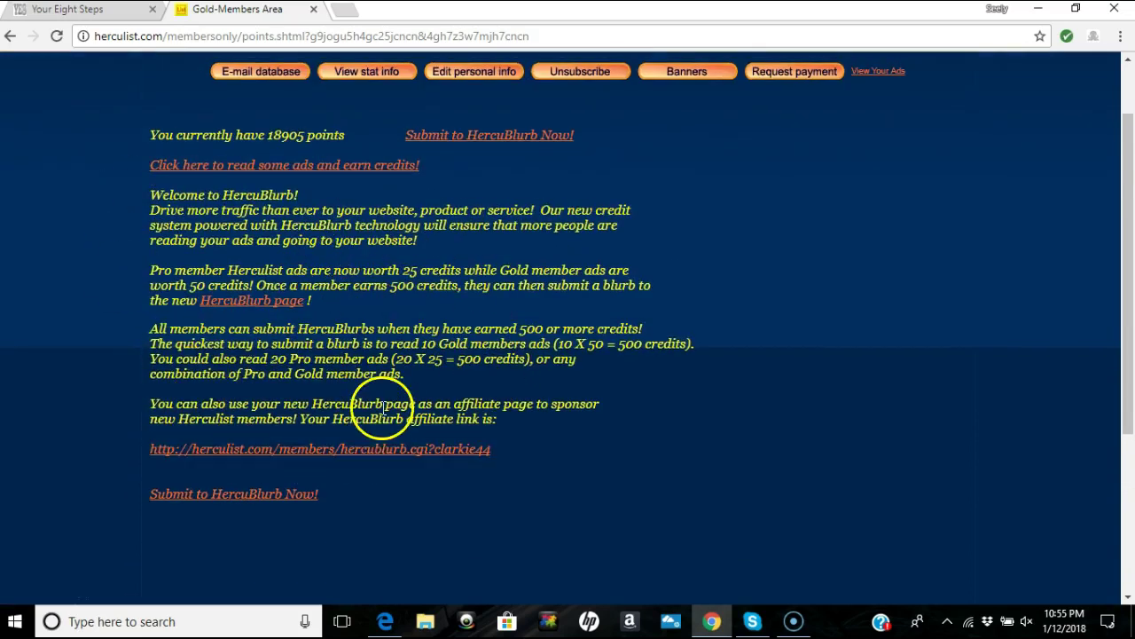
scroll(364, 386, "down", 1)
scroll(364, 387, "down", 2)
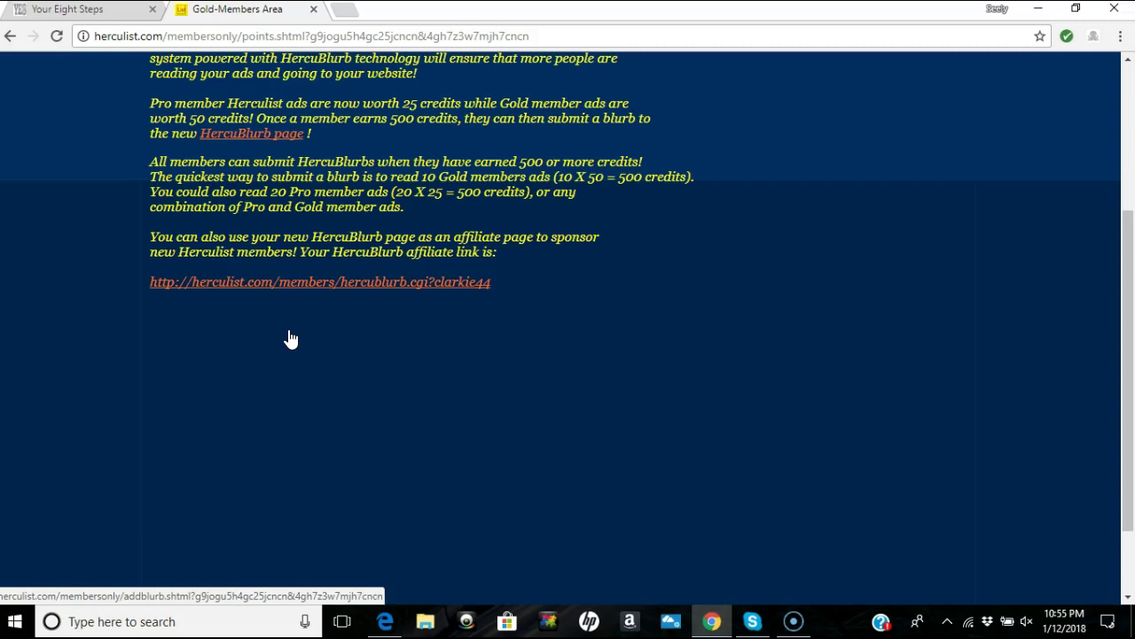
left_click(302, 333)
scroll(373, 328, "up", 3)
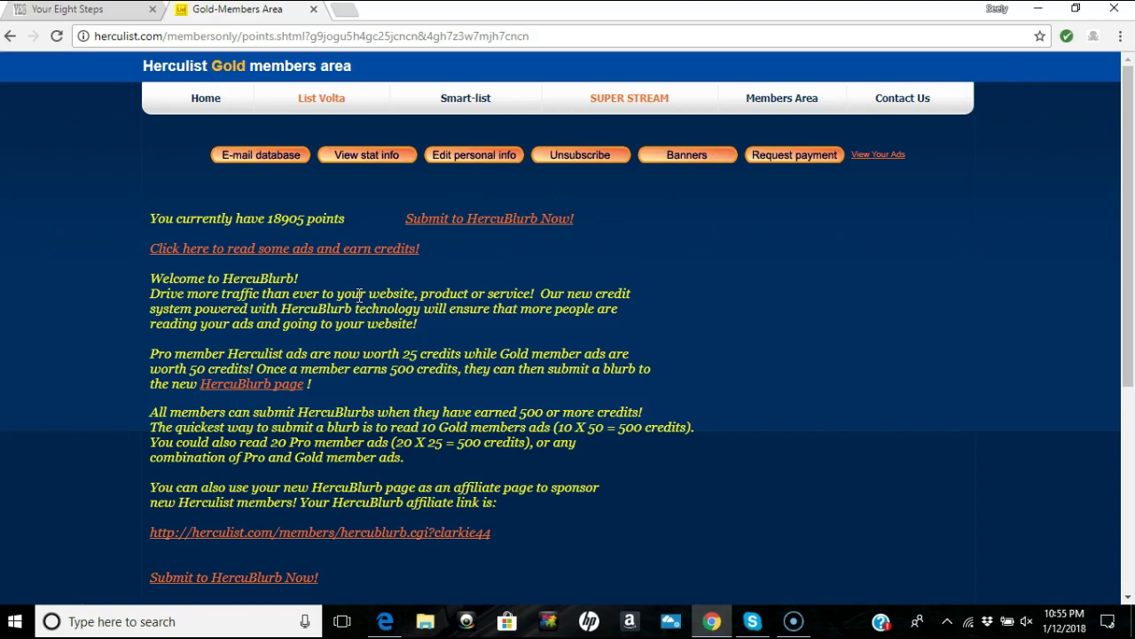
scroll(382, 284, "down", 2)
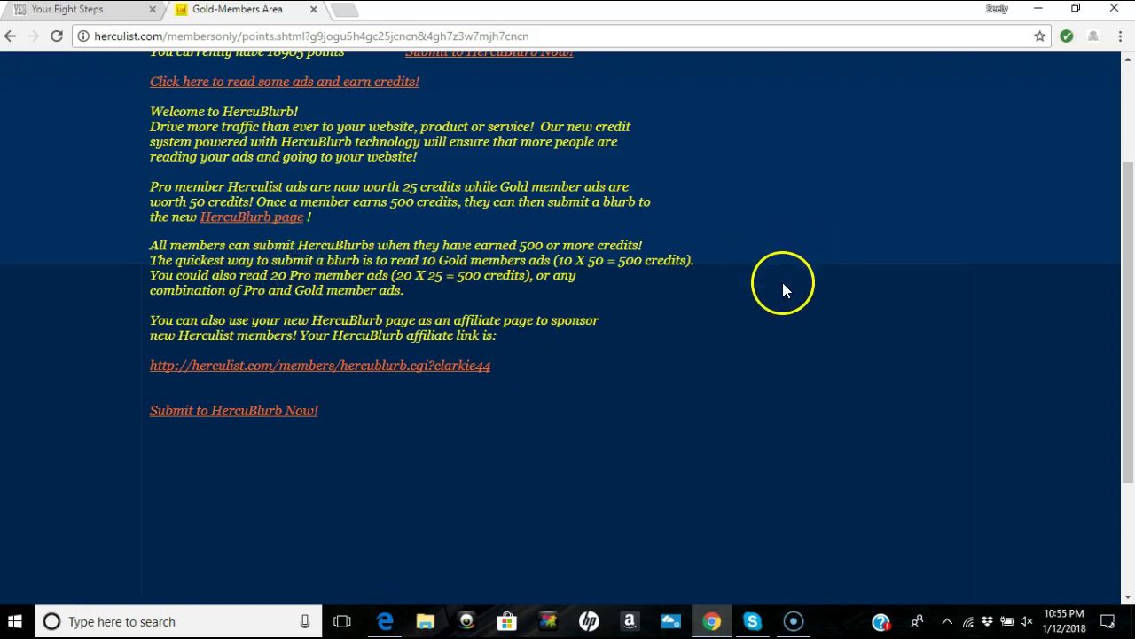
scroll(753, 280, "down", 2)
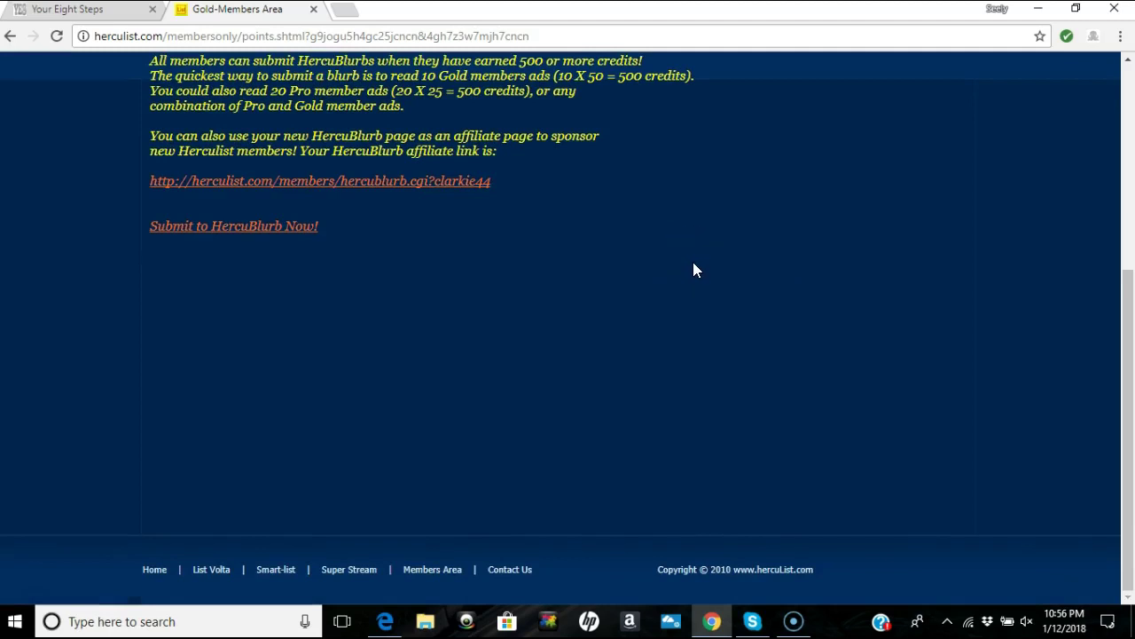
scroll(696, 264, "up", 4)
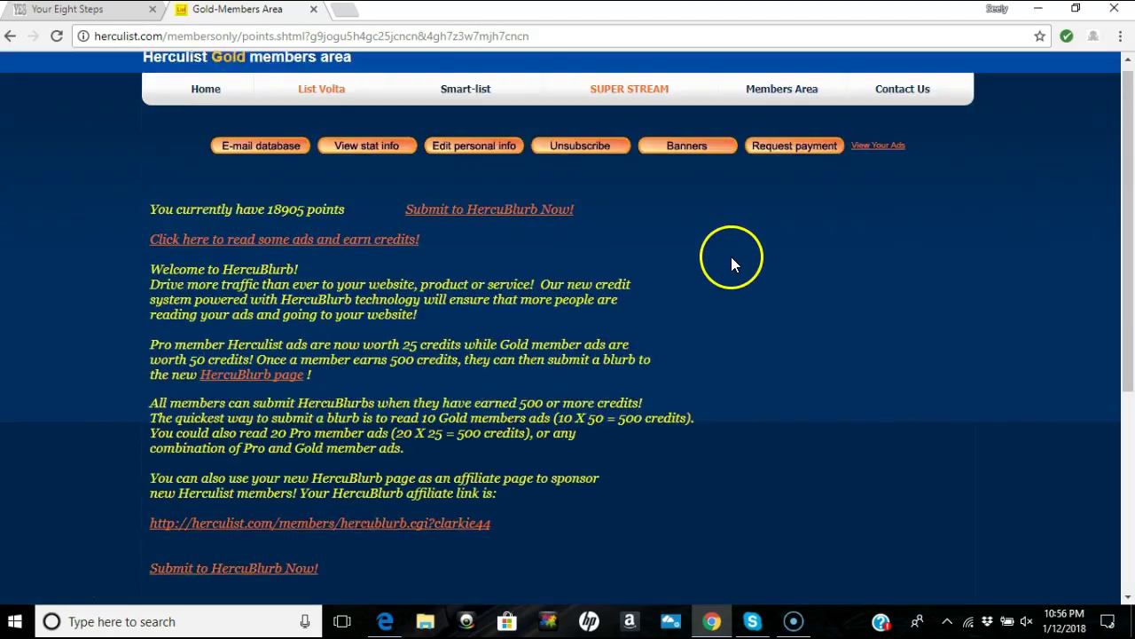
scroll(704, 354, "down", 2)
scroll(704, 345, "down", 2)
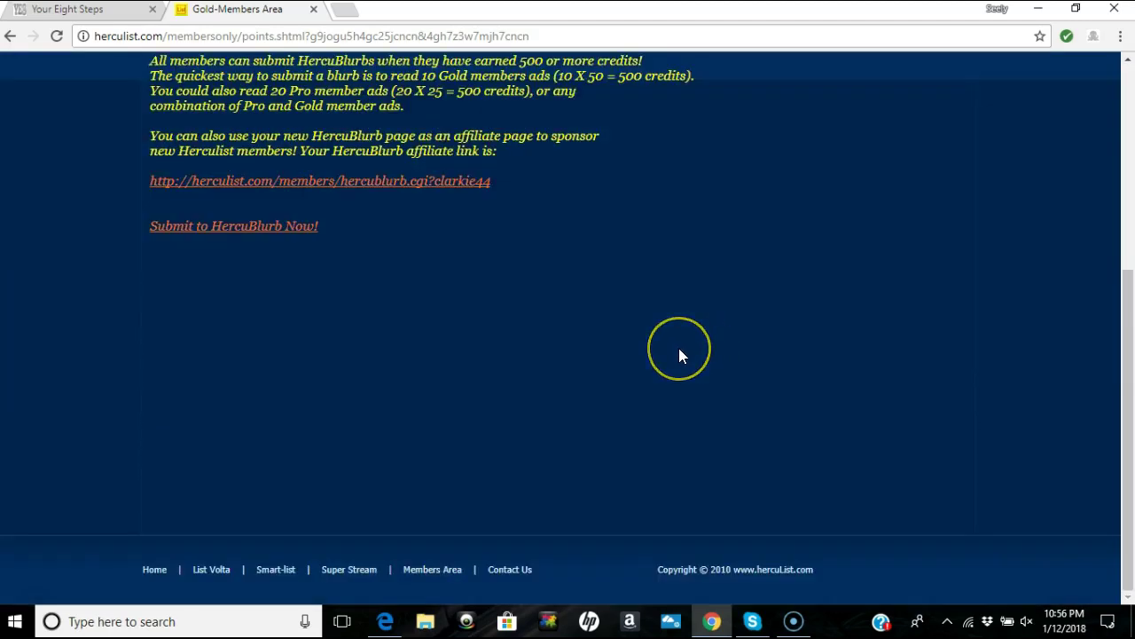